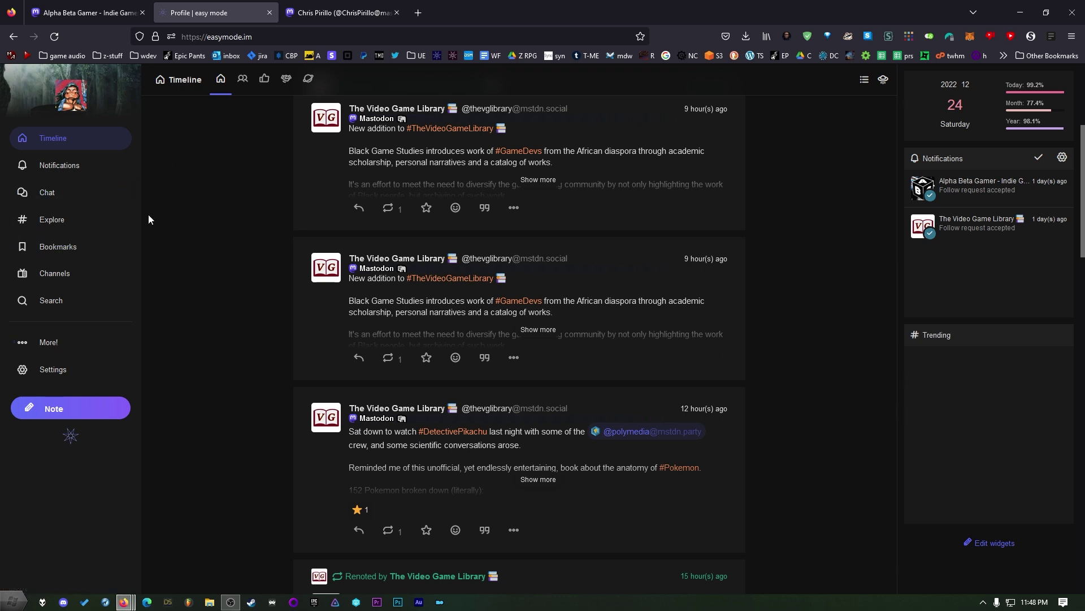
# Step: Open the Channels page from the Easymode left sidebar
pyautogui.click(68, 277)
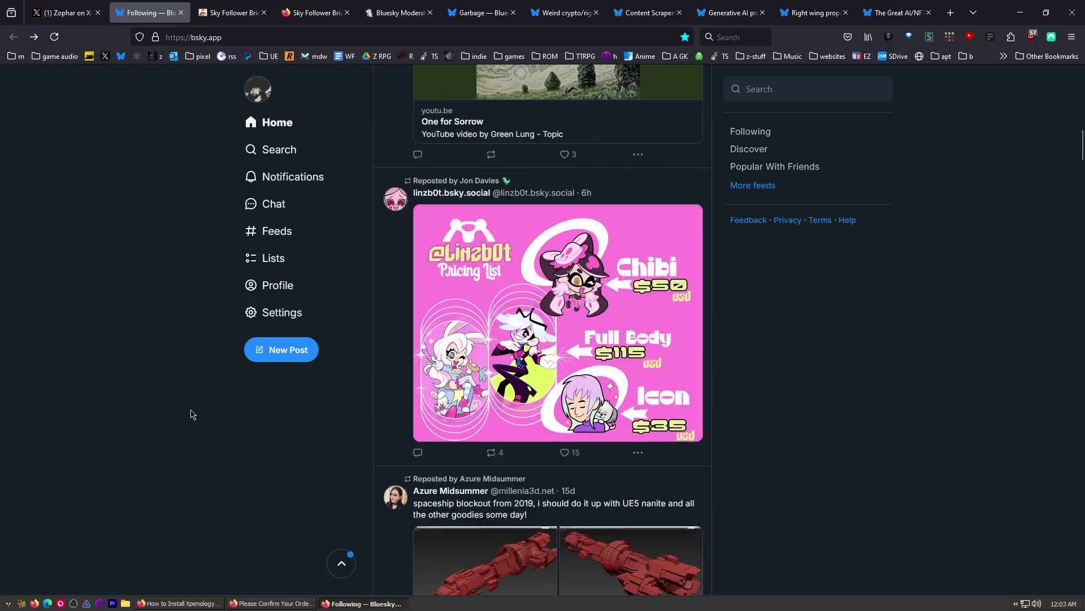
pyautogui.scroll(-10, 189, 413)
# Step: Go from the top of the feed to your Bluesky profile, then to your X profile
pyautogui.press('Home')
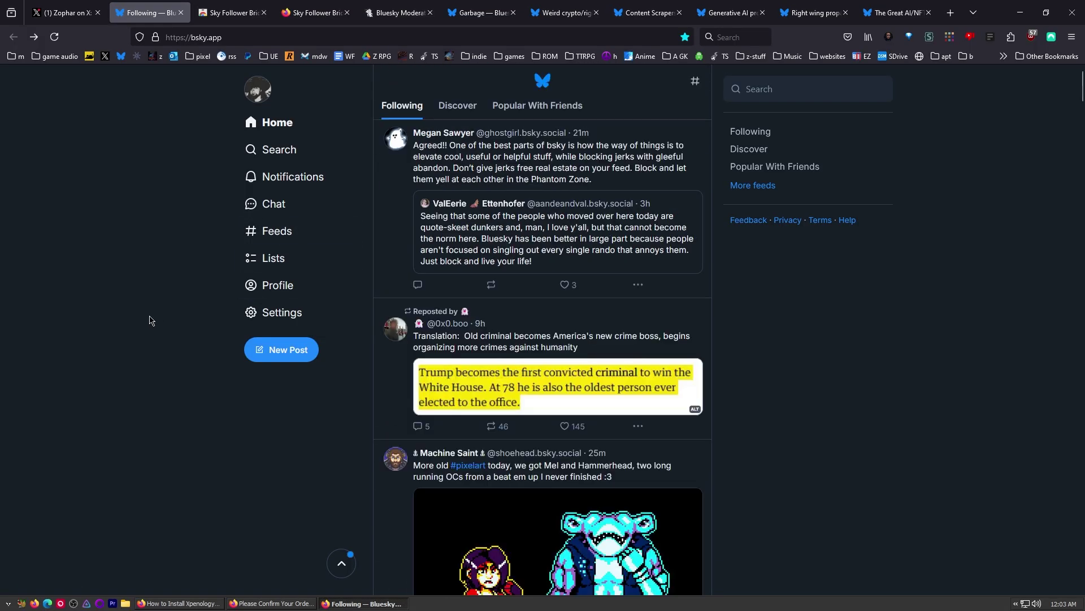
pyautogui.click(274, 92)
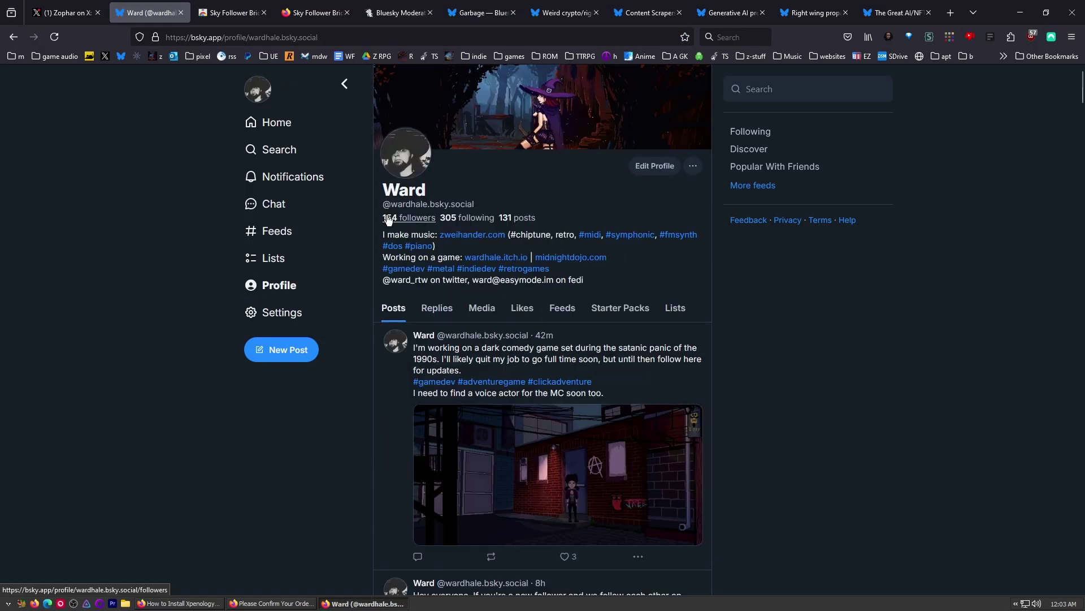
pyautogui.click(62, 12)
pyautogui.click(274, 537)
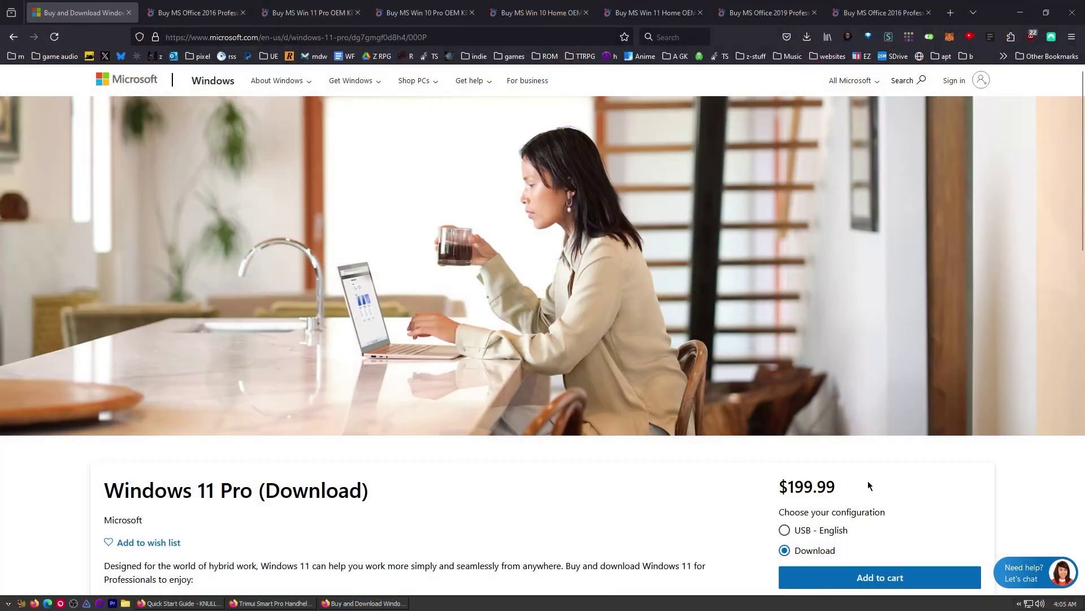
# Step: Review the Windows 11 Pro cart options and its USD 30.96 subtotal
pyautogui.scroll(-1, 866, 481)
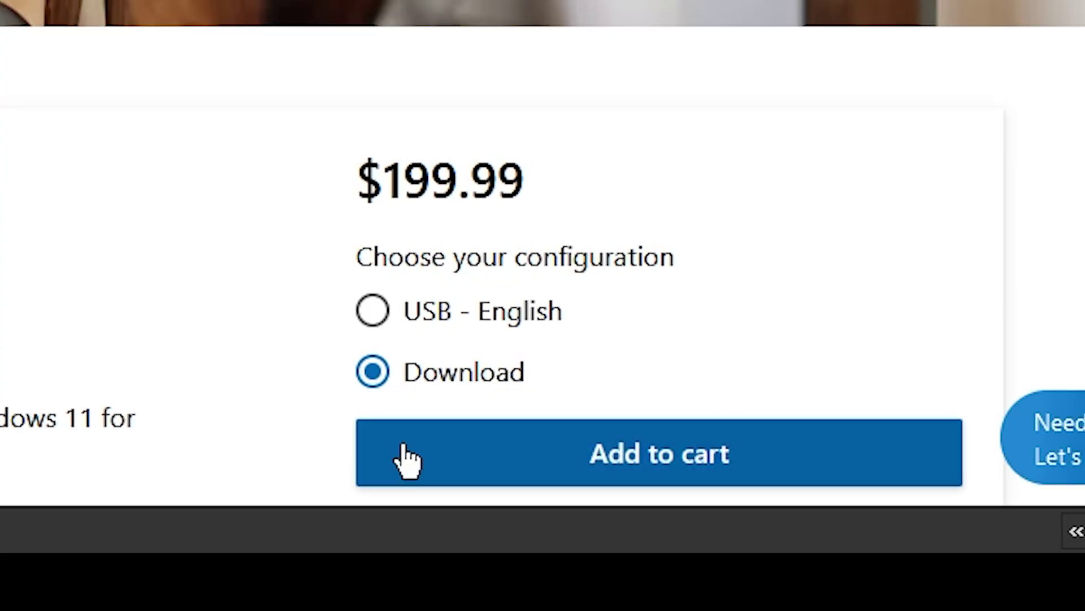
pyautogui.press('Up')
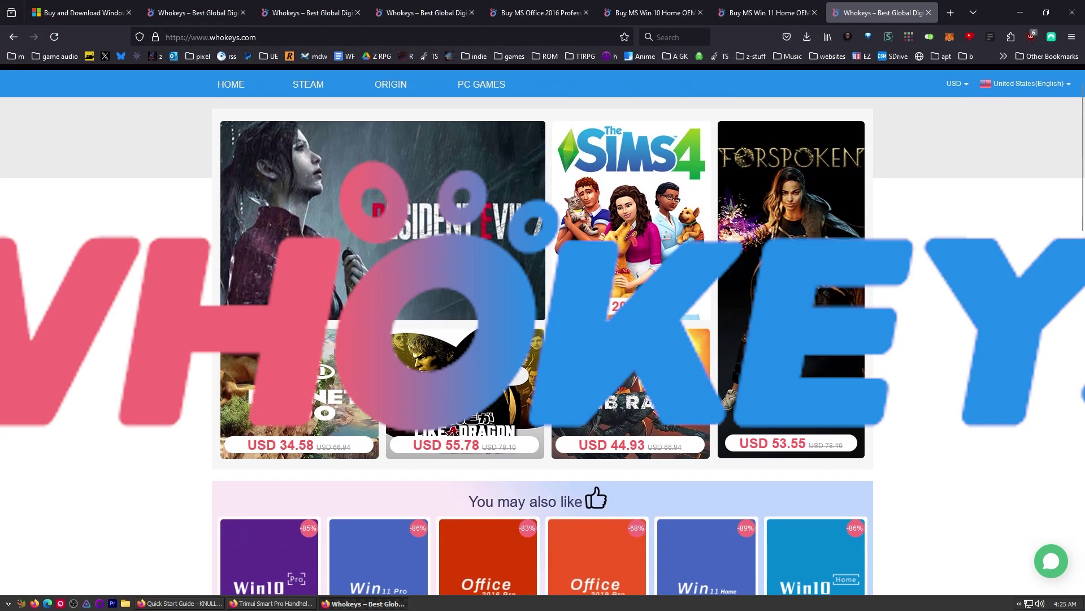
pyautogui.scroll(-2, 543, 339)
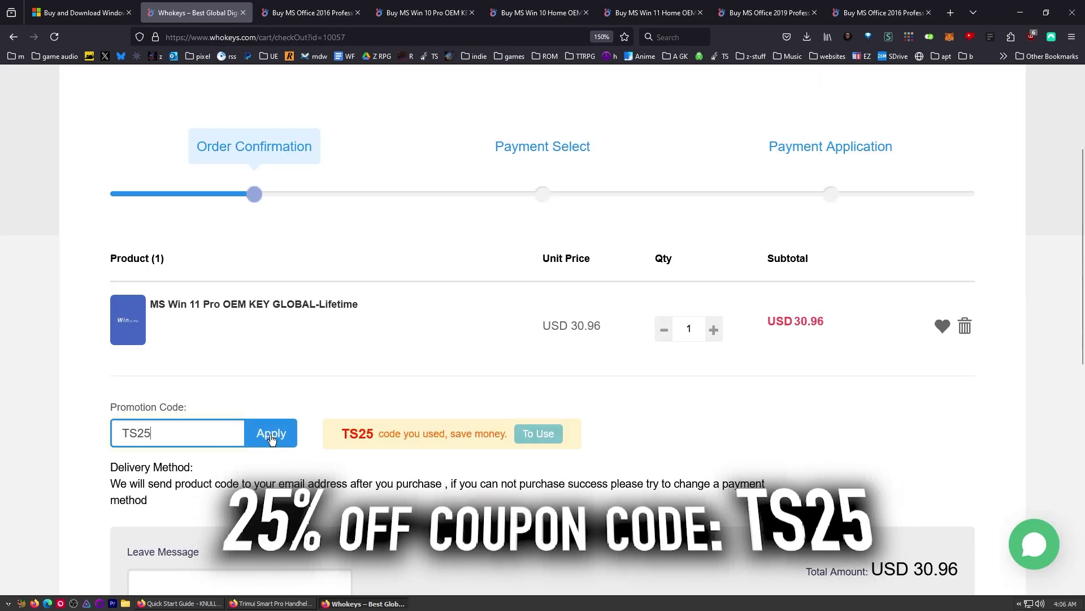
pyautogui.moveTo(767, 320); pyautogui.dragTo(831, 345)
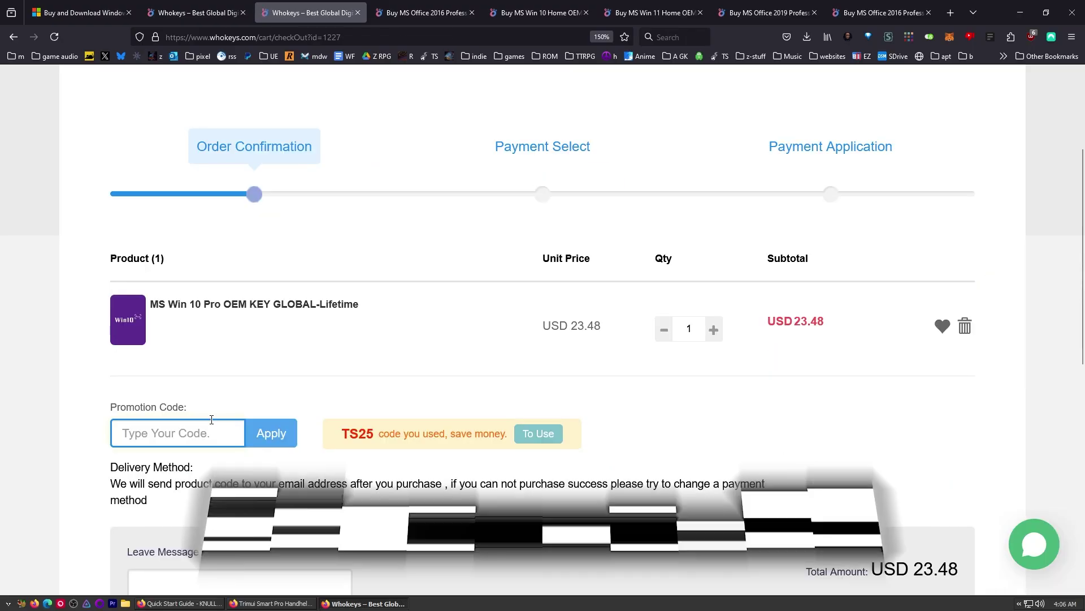
# Step: Apply promotion code TS25, lowering the subtotal to USD 23.22
pyautogui.write('TS25')
pyautogui.press('Return')
pyautogui.moveTo(868, 363); pyautogui.dragTo(782, 345)
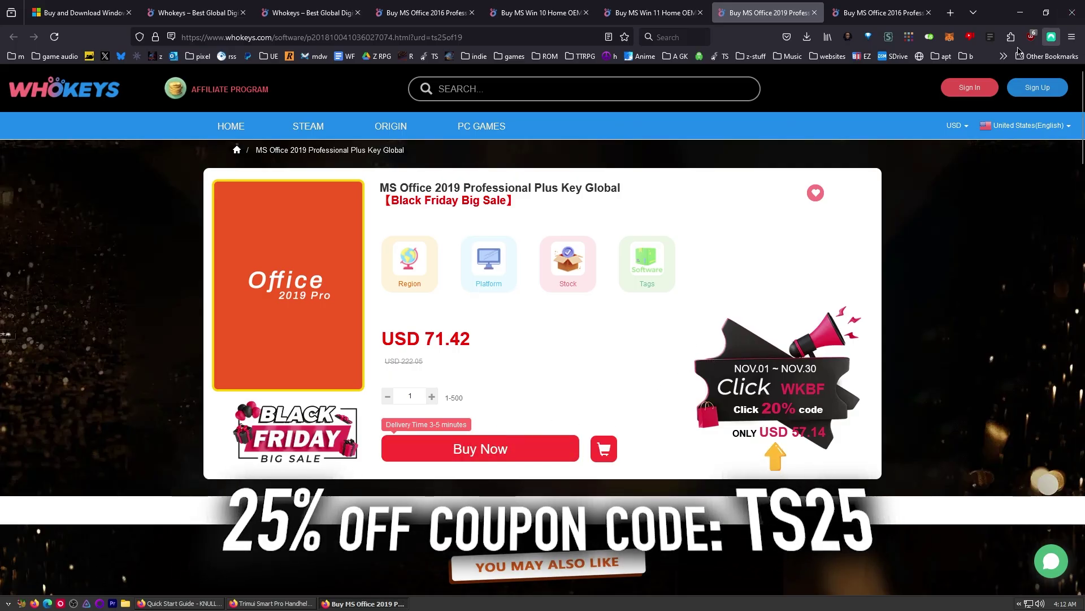
pyautogui.click(870, 13)
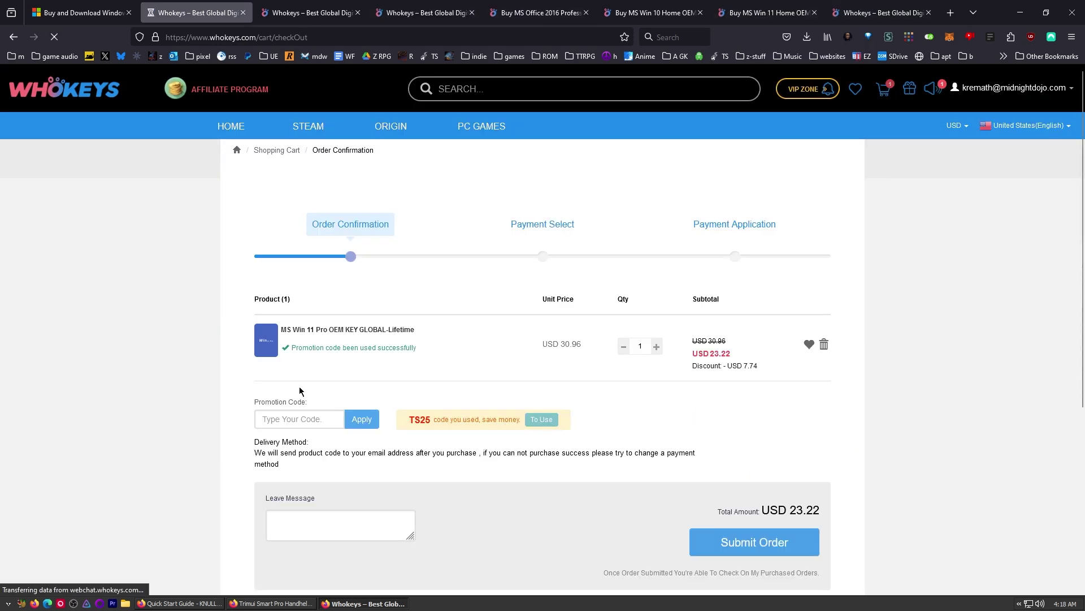
# Step: Pay for the Windows 11 Pro order at 110% zoom and view its key
pyautogui.hotkey('ctrl', '+')
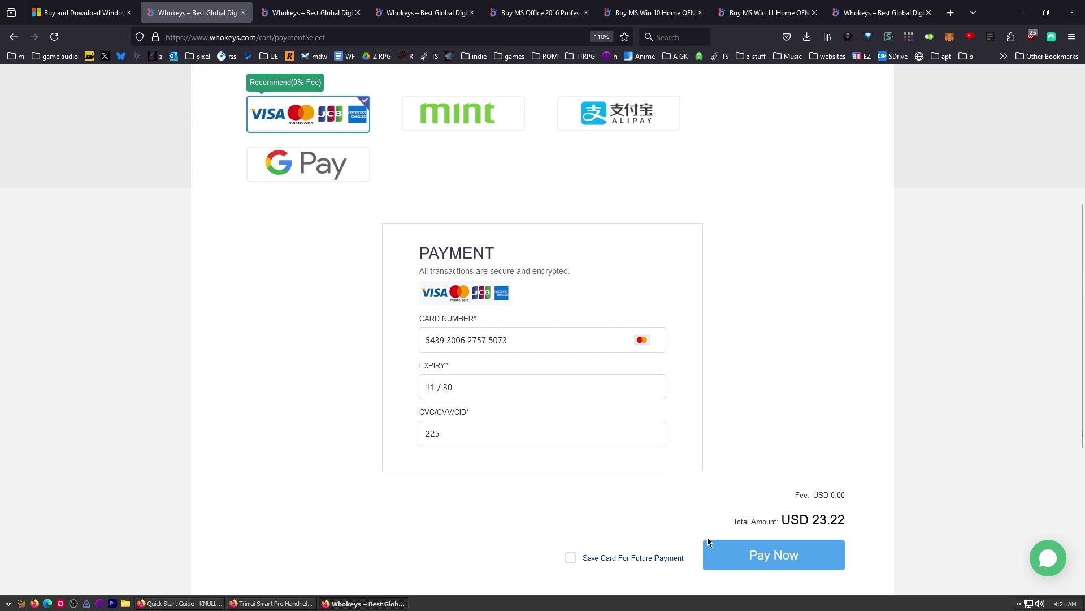
pyautogui.click(721, 551)
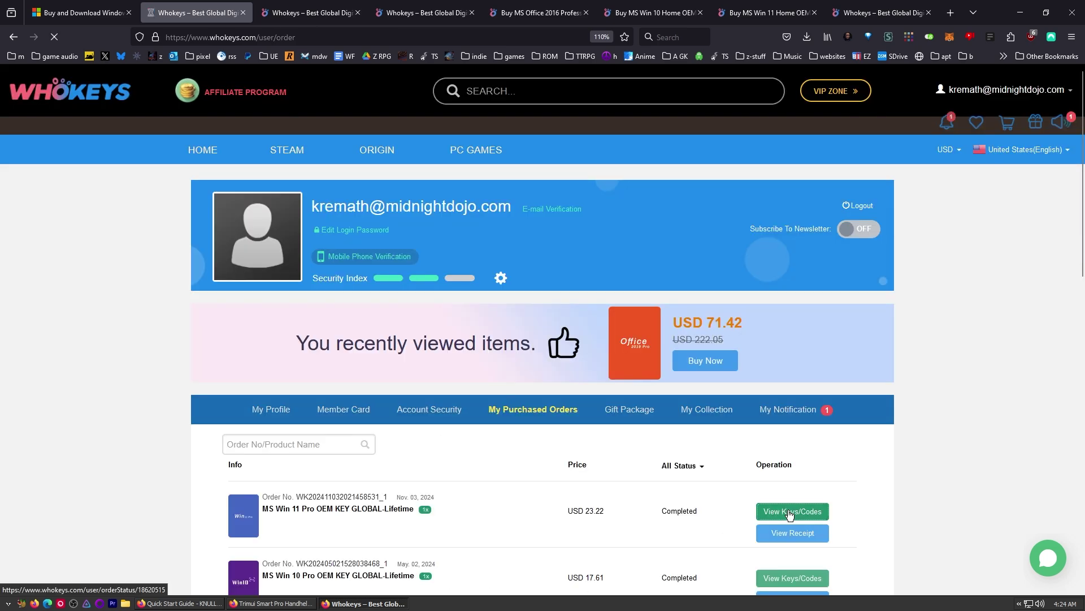
pyautogui.click(790, 512)
# Step: Open Windows Activation settings by searching 'act'
pyautogui.scroll(-7, 412, 284)
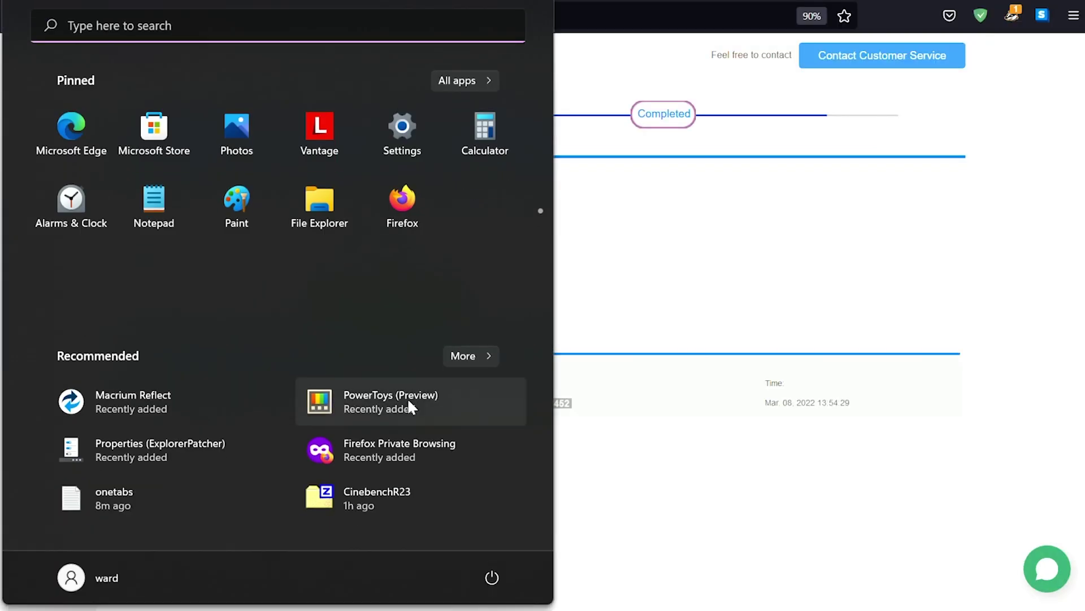
pyautogui.write('act')
pyautogui.click(112, 162)
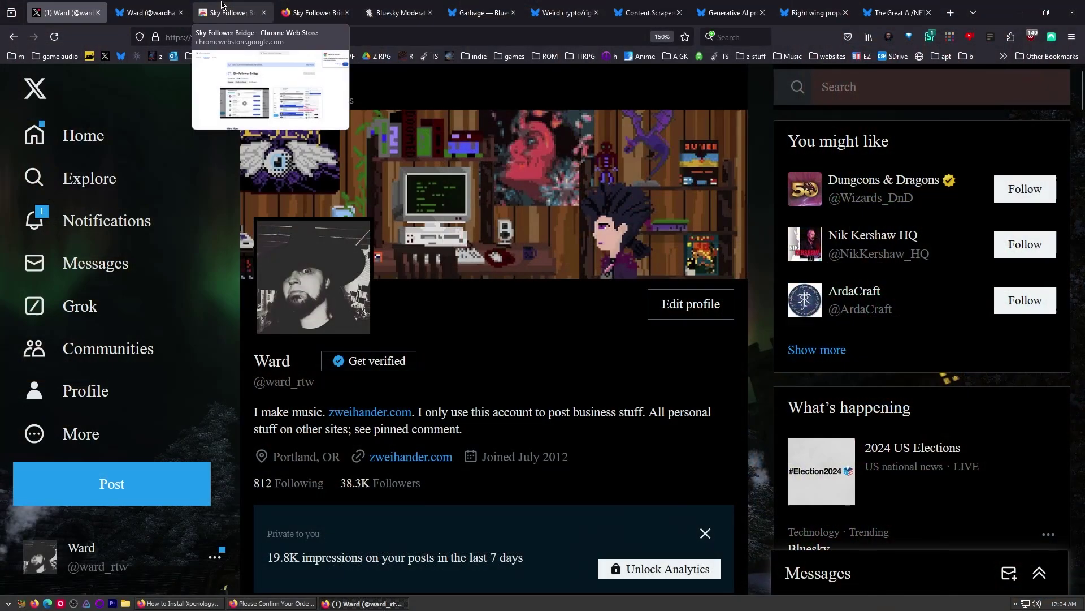
# Step: Add Sky Follower Bridge to Firefox from its Add-ons page, granting its permissions
pyautogui.click(222, 5)
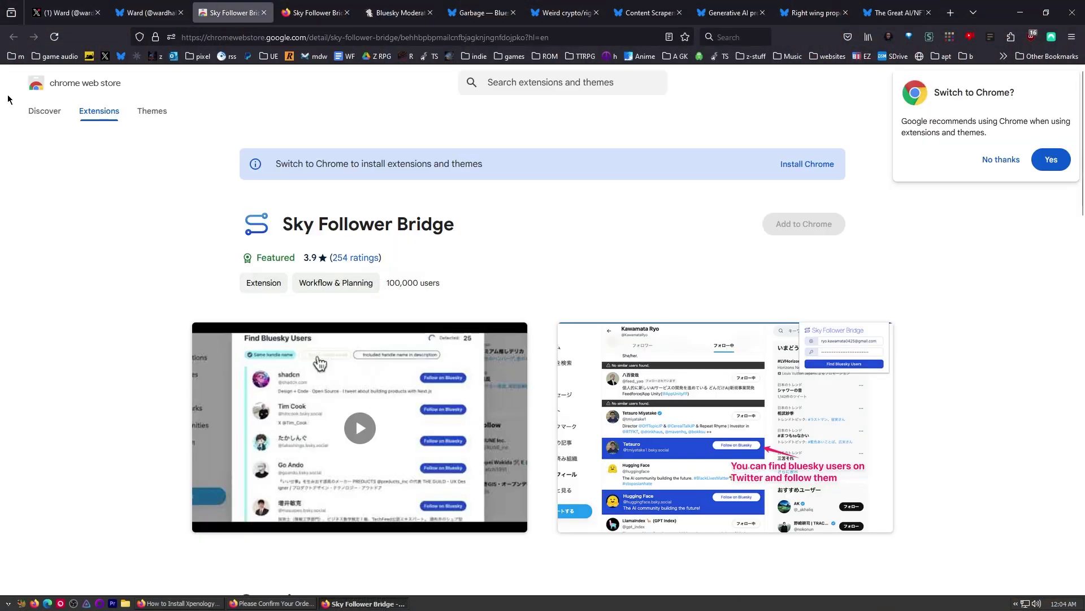
pyautogui.moveTo(326, 278)
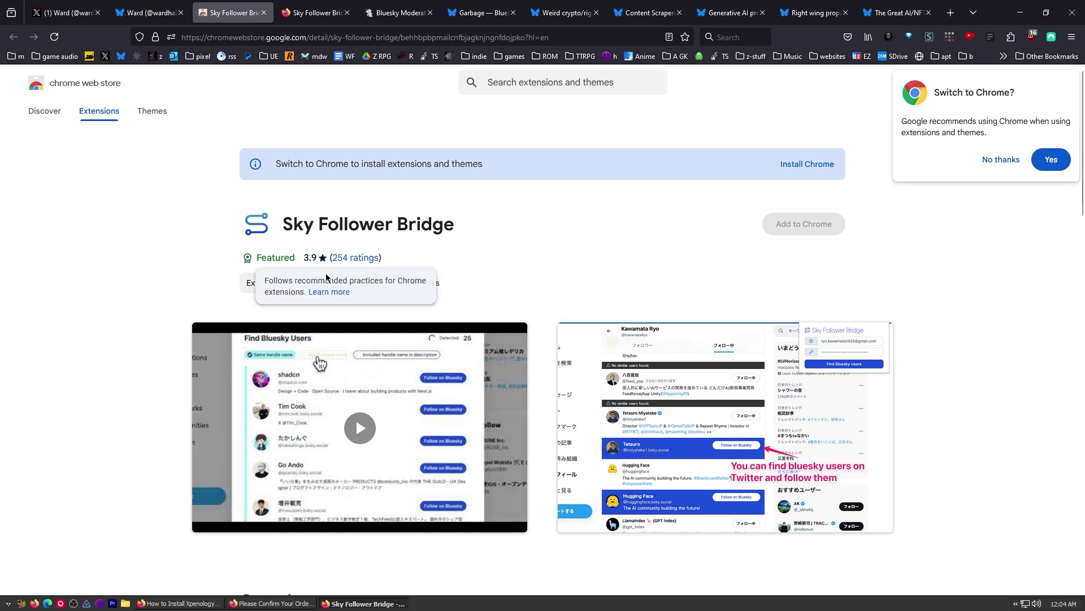
pyautogui.click(320, 13)
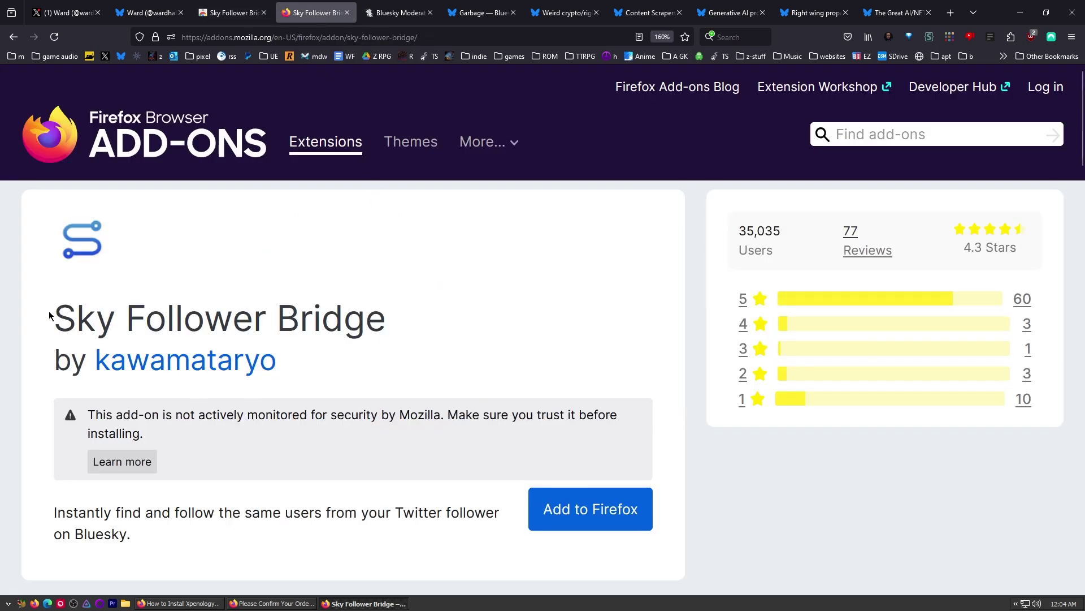
pyautogui.click(590, 508)
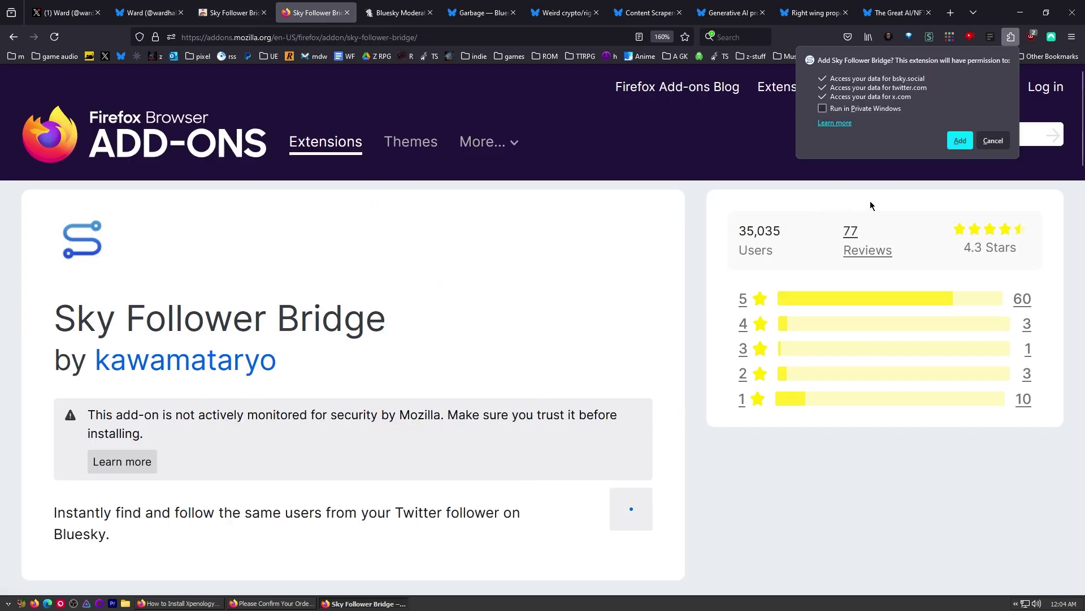
pyautogui.click(961, 140)
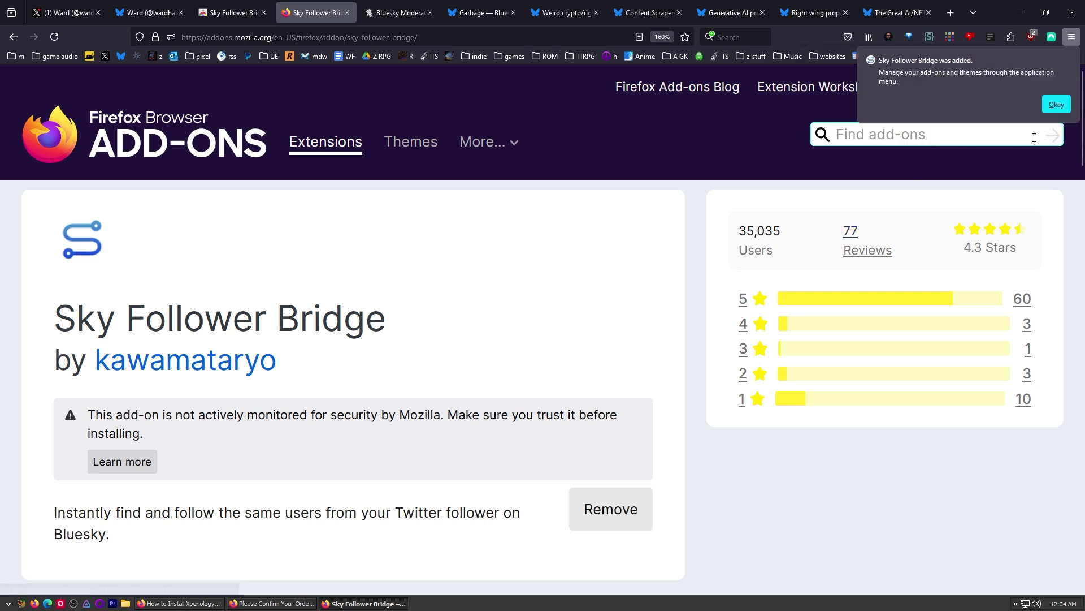
pyautogui.click(1056, 105)
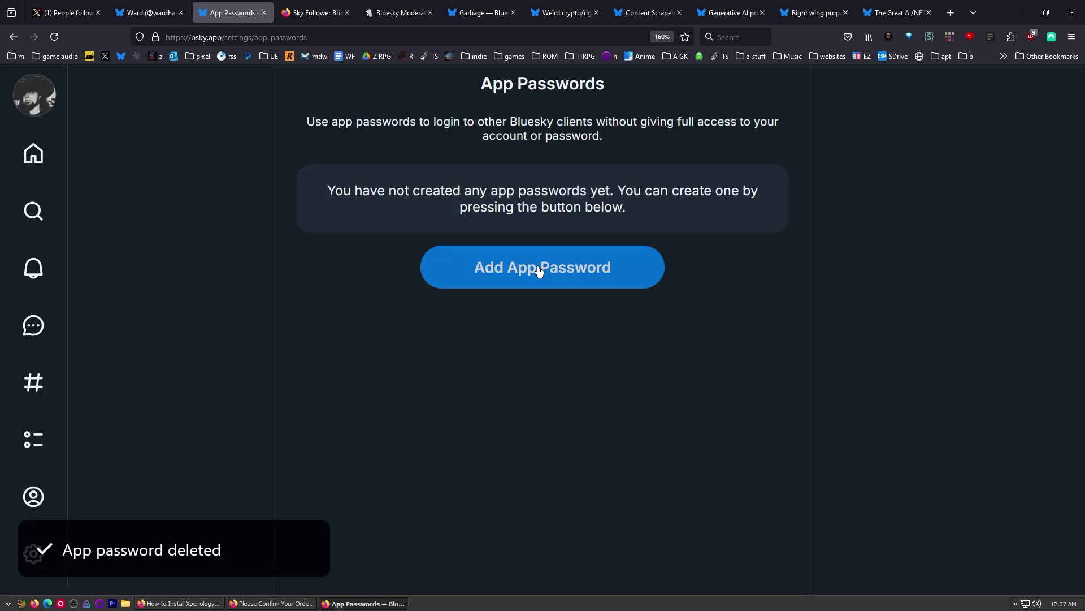
# Step: Create a Bluesky app password named 'Sky Bridge'
pyautogui.click(540, 268)
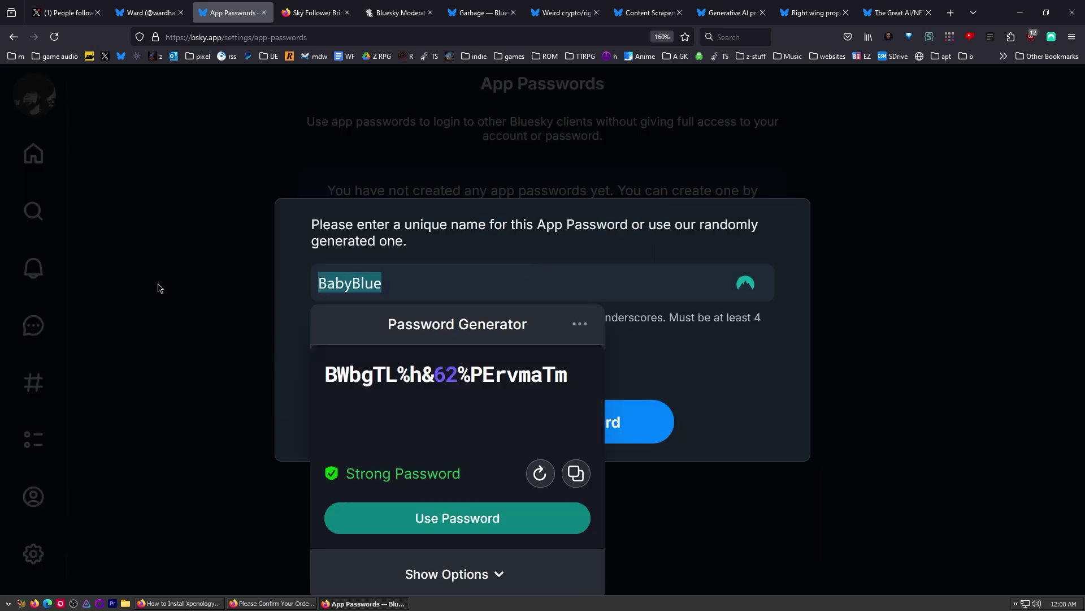
pyautogui.click(339, 283)
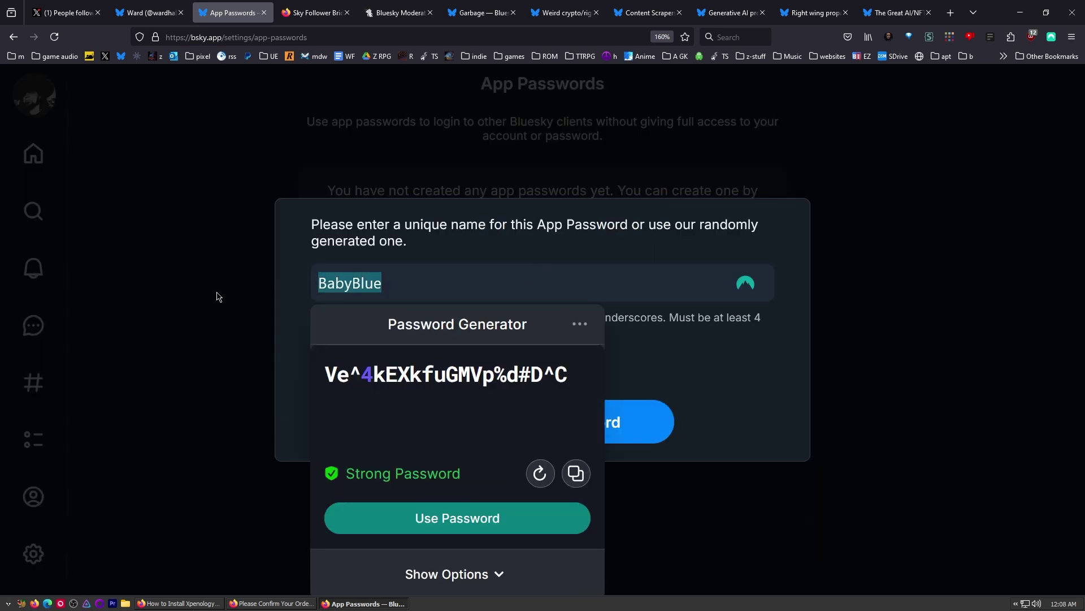
pyautogui.write('Sky Bridge')
pyautogui.click(530, 436)
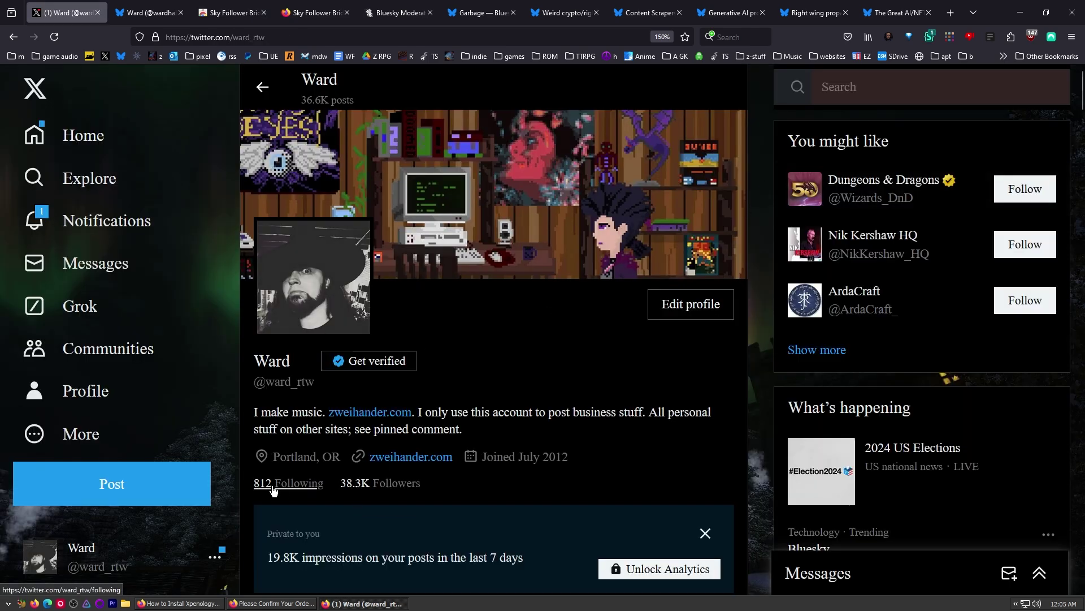
# Step: Open the list of accounts you follow on X
pyautogui.click(302, 485)
pyautogui.scroll(-4, 207, 396)
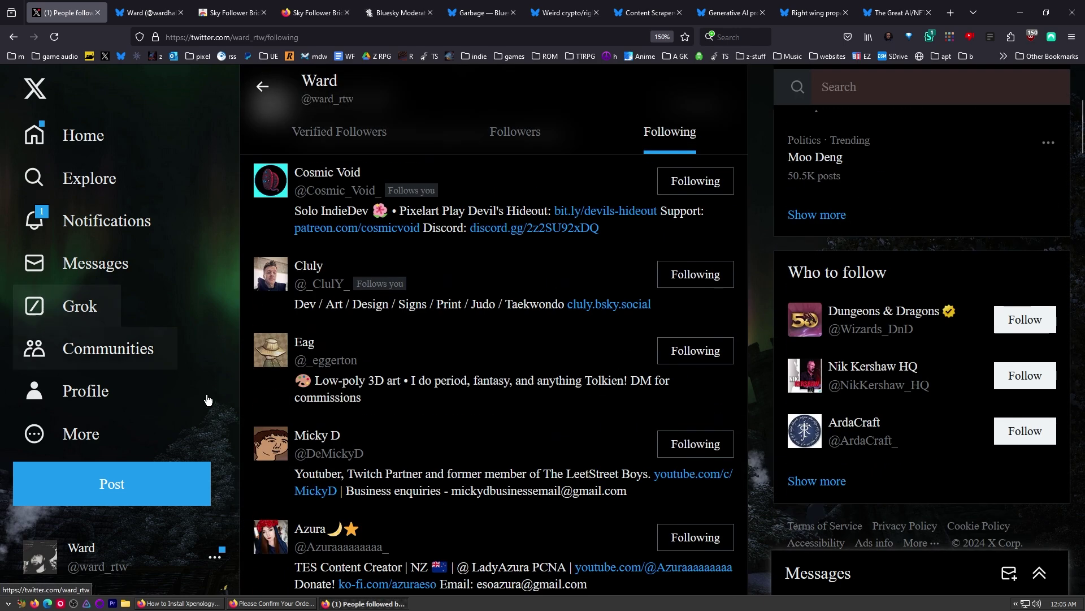
pyautogui.scroll(4, 207, 429)
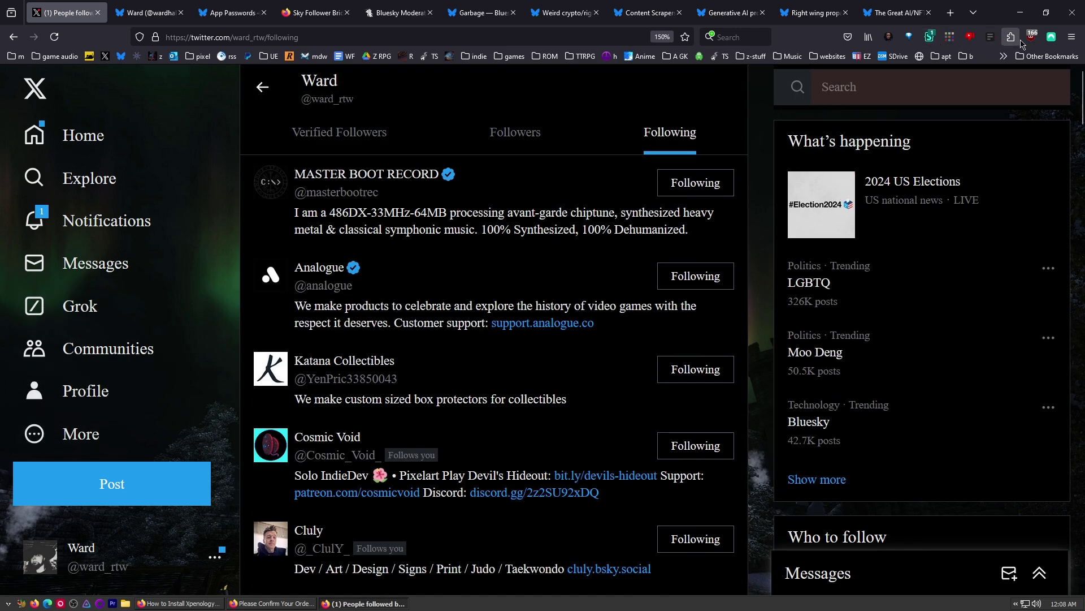
# Step: Run Find Bluesky Users from the Sky Follower Bridge panel and check the matches
pyautogui.click(1012, 38)
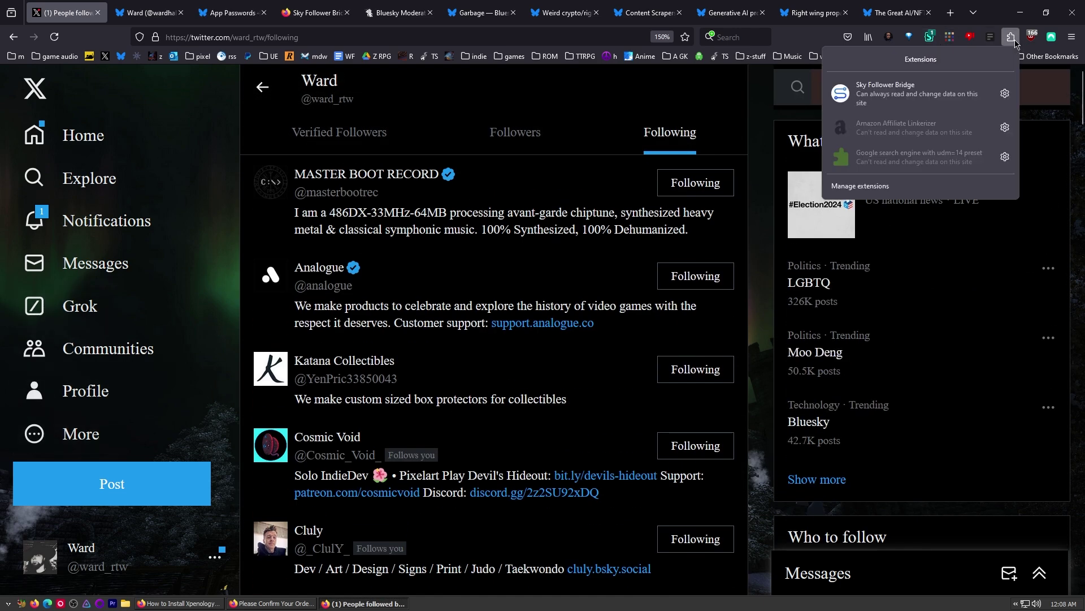
pyautogui.click(899, 86)
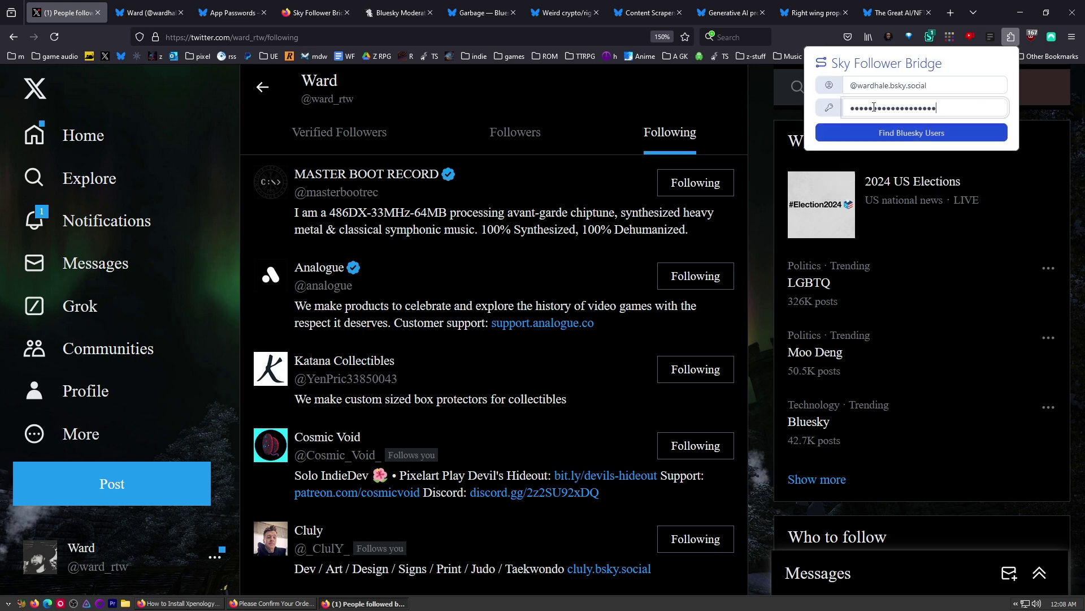
pyautogui.click(921, 138)
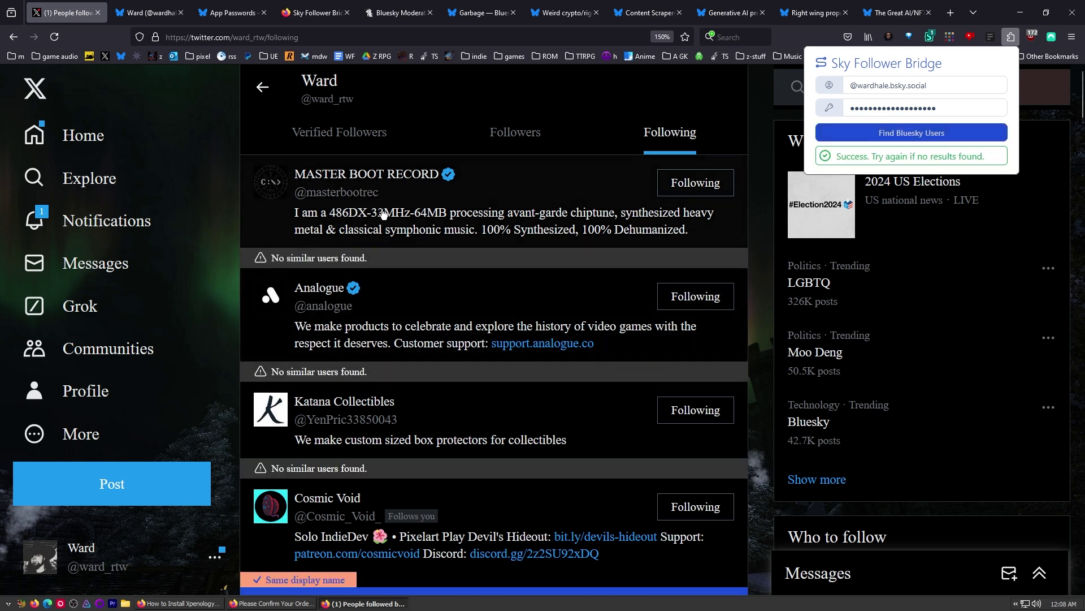
pyautogui.moveTo(322, 198)
pyautogui.moveTo(349, 197)
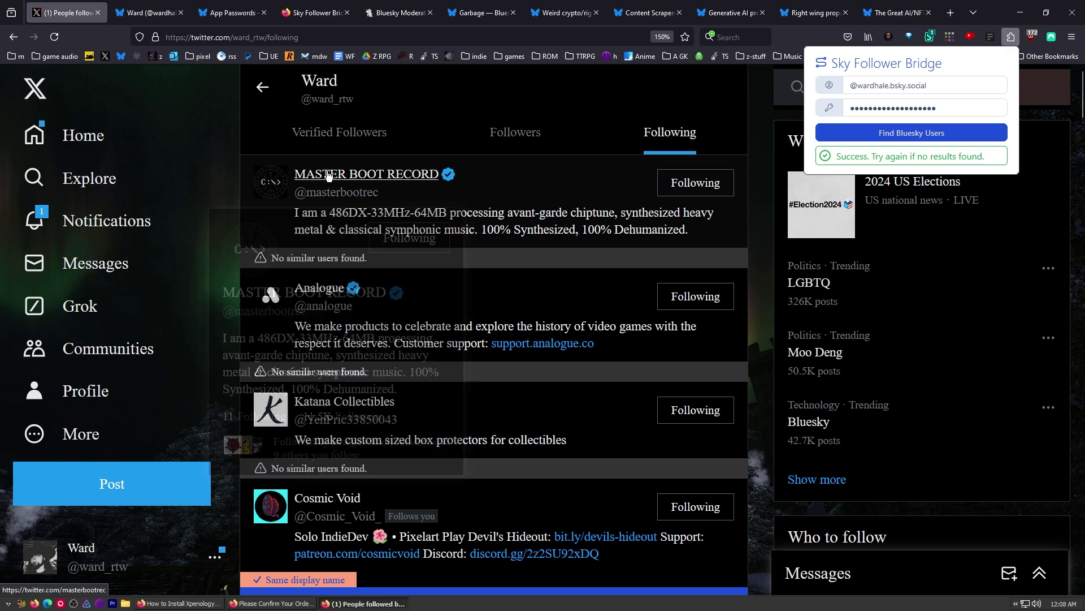
pyautogui.moveTo(367, 176)
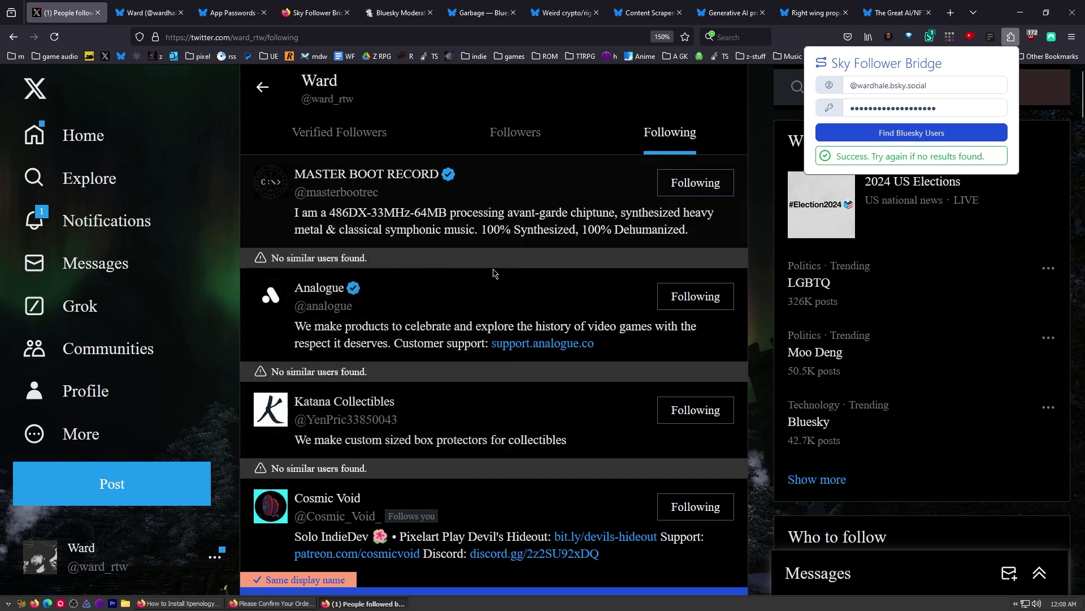
# Step: Close the Sky Follower Bridge popup and load more Bluesky matches down the Following list
pyautogui.scroll(-5, 378, 367)
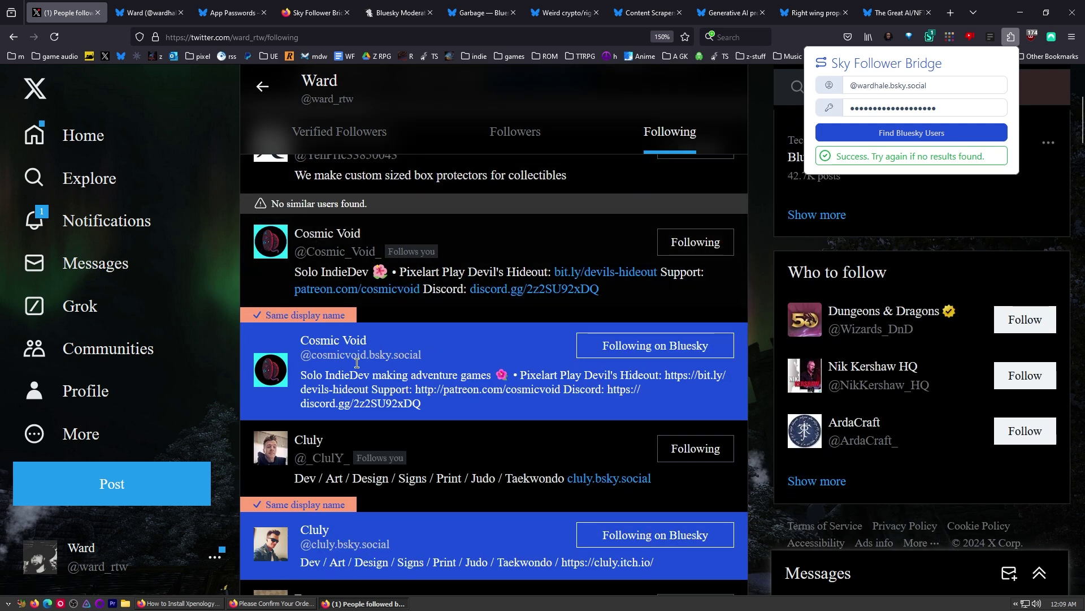
pyautogui.scroll(-8, 477, 376)
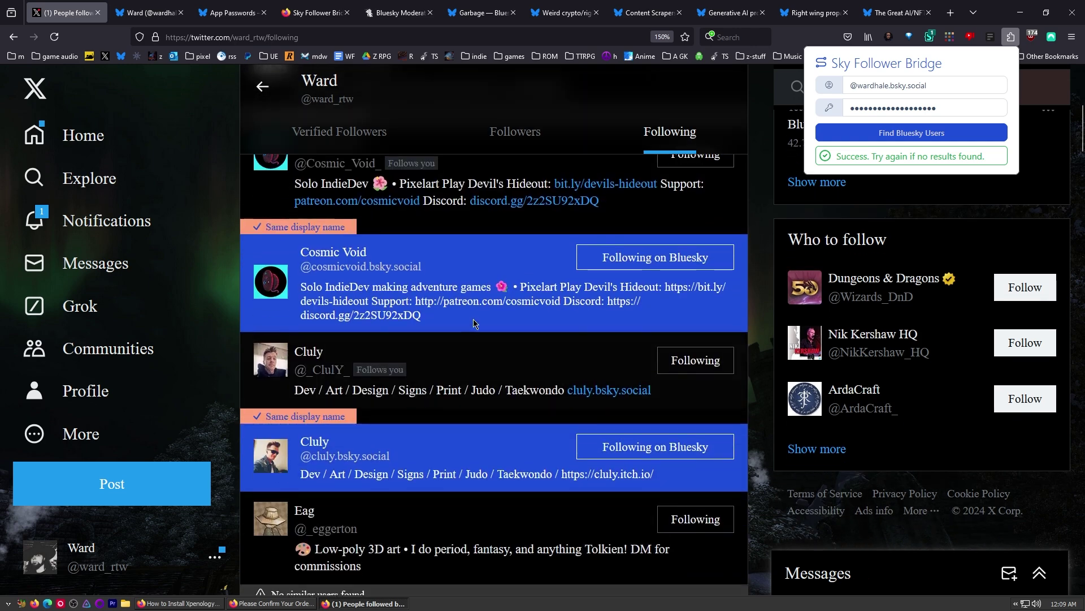
pyautogui.scroll(-2, 477, 376)
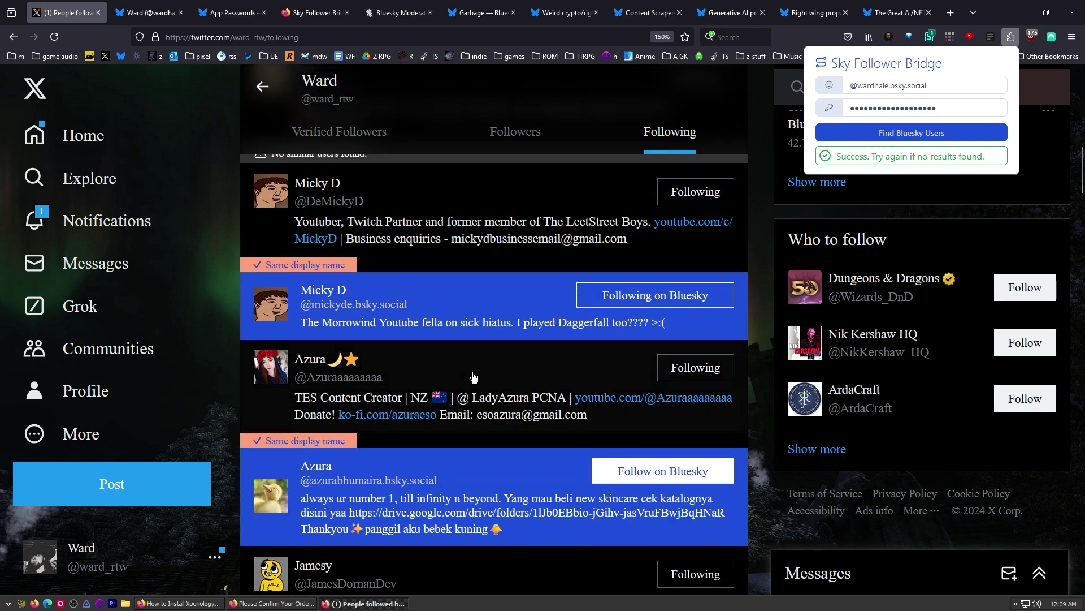
pyautogui.scroll(-3, 350, 418)
pyautogui.scroll(2, 347, 384)
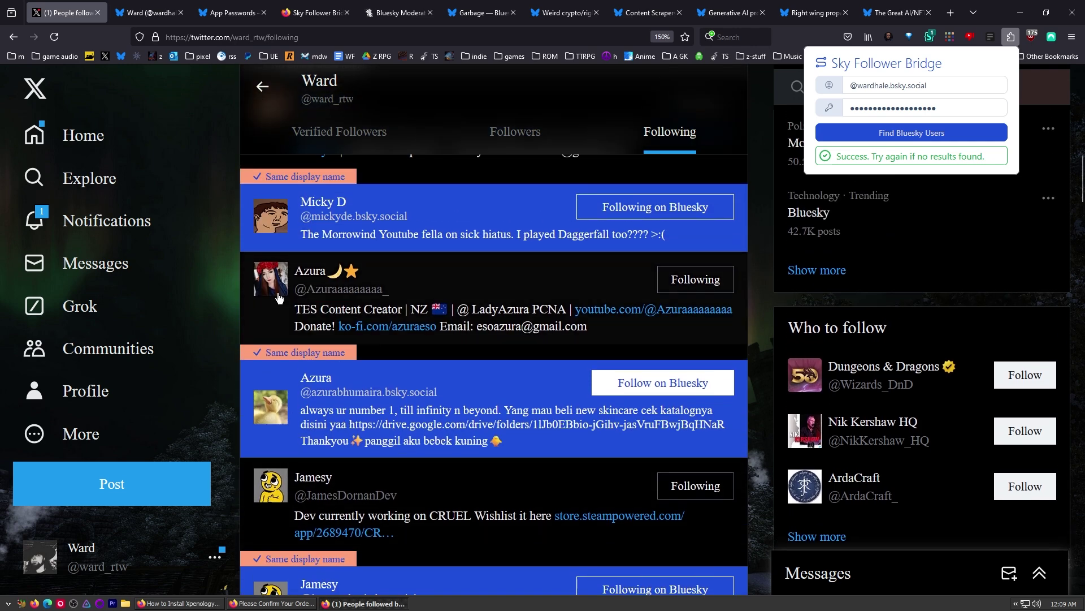
pyautogui.click(660, 385)
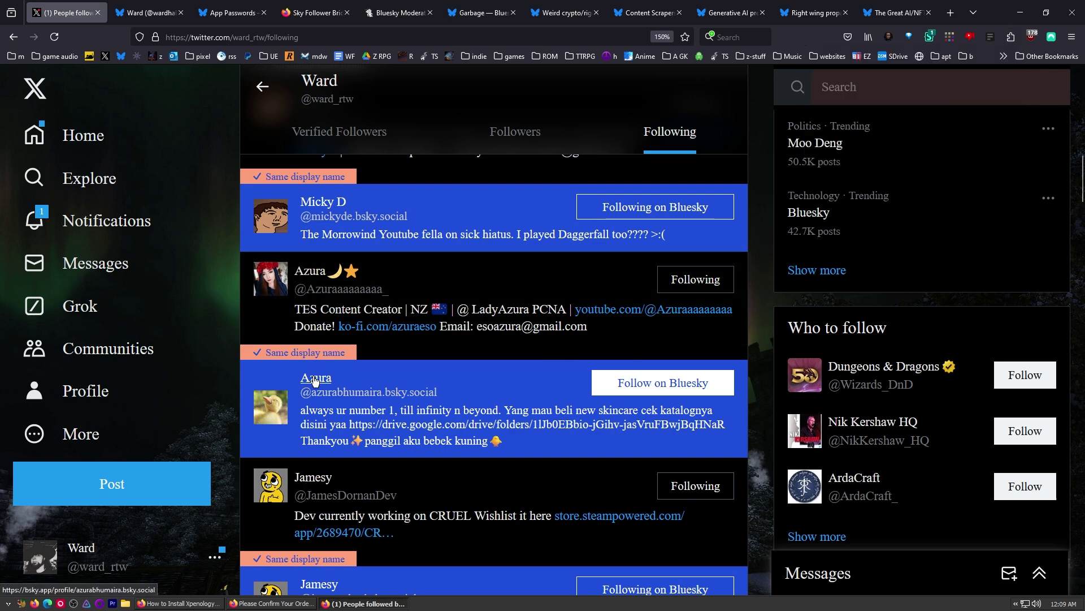
pyautogui.scroll(-10, 396, 396)
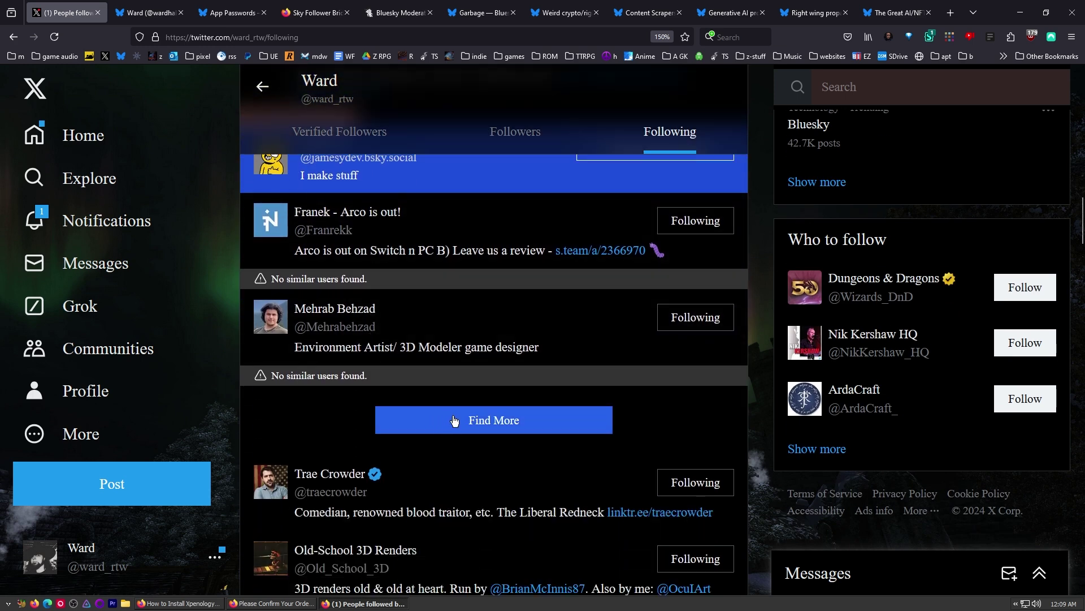
pyautogui.click(454, 420)
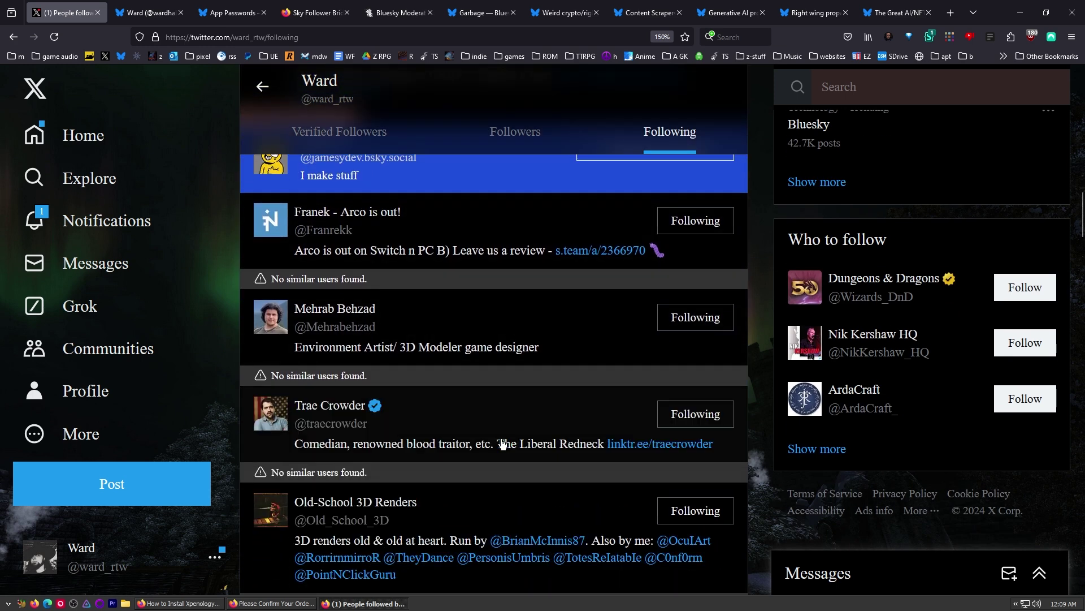
pyautogui.scroll(-4, 502, 443)
pyautogui.scroll(-3, 502, 443)
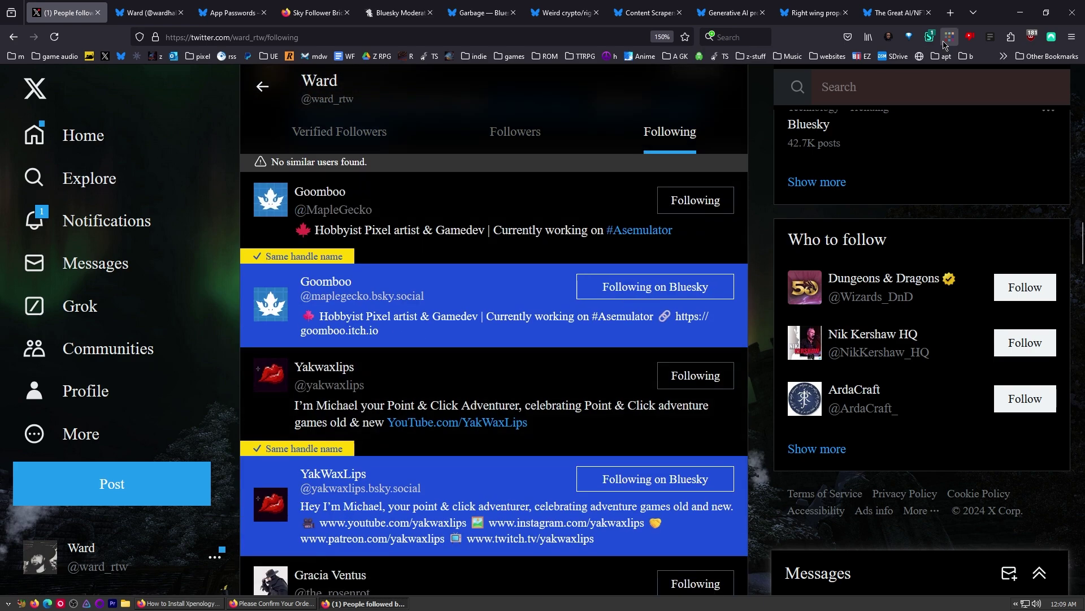
# Step: Follow Forge of the Fae on Bluesky from its matched card
pyautogui.click(1011, 36)
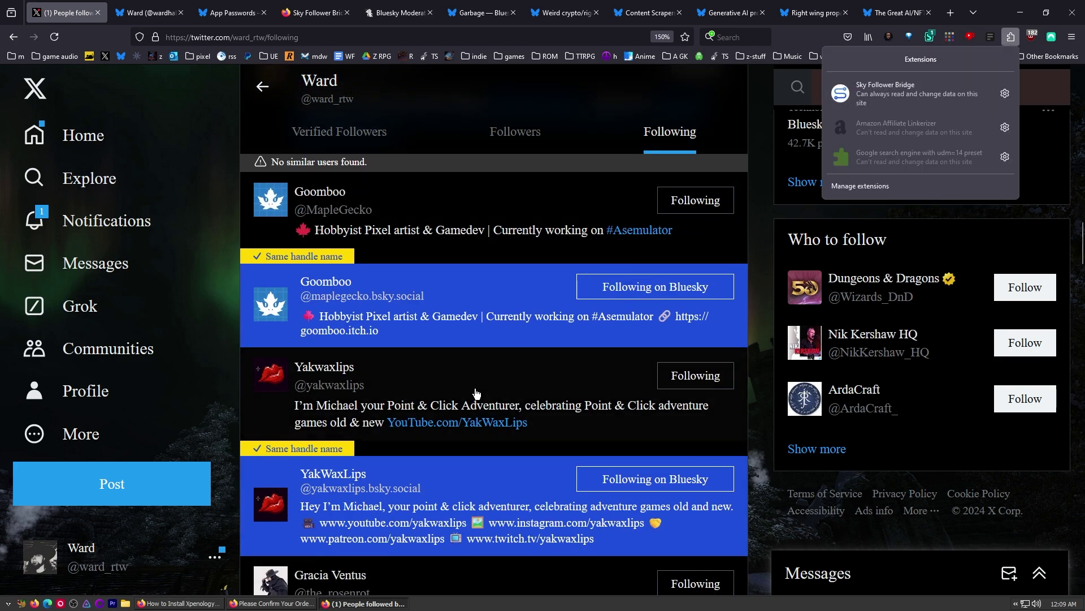
pyautogui.scroll(-3, 483, 396)
pyautogui.scroll(-6, 554, 373)
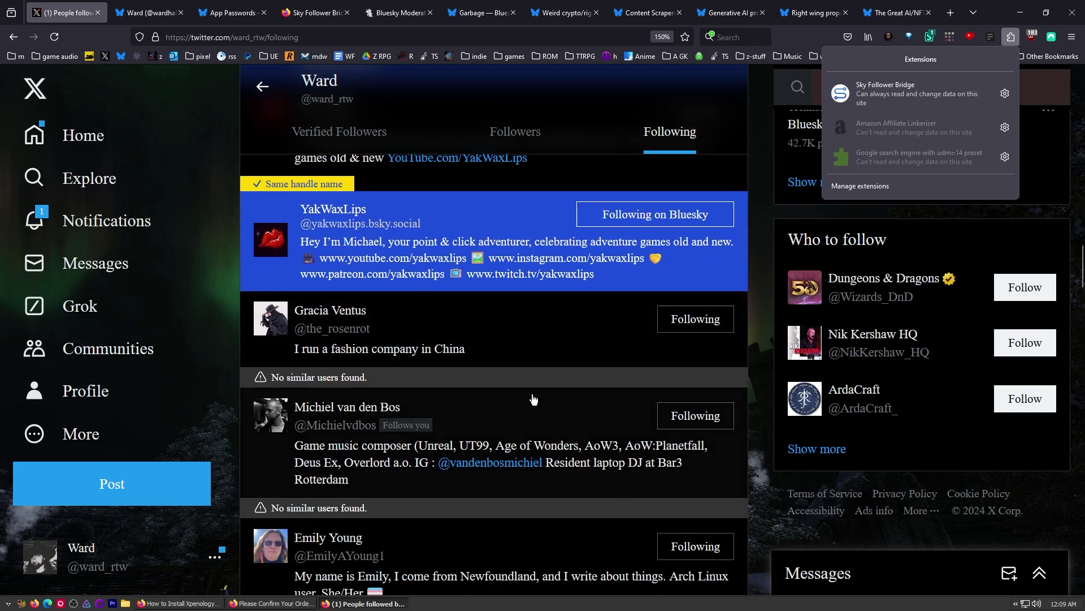
pyautogui.scroll(-3, 532, 399)
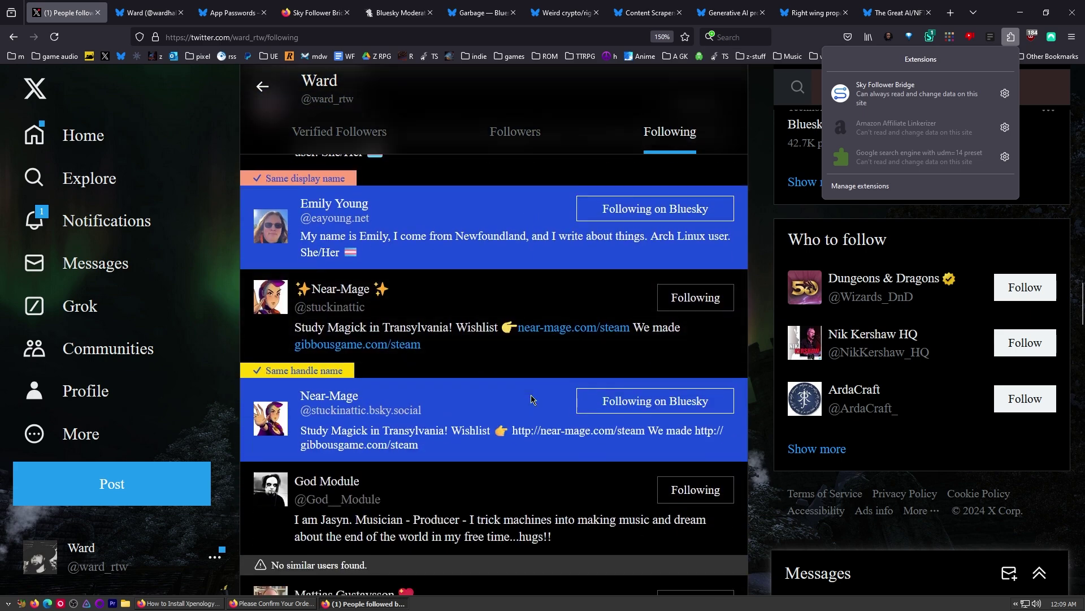
pyautogui.scroll(-9, 308, 223)
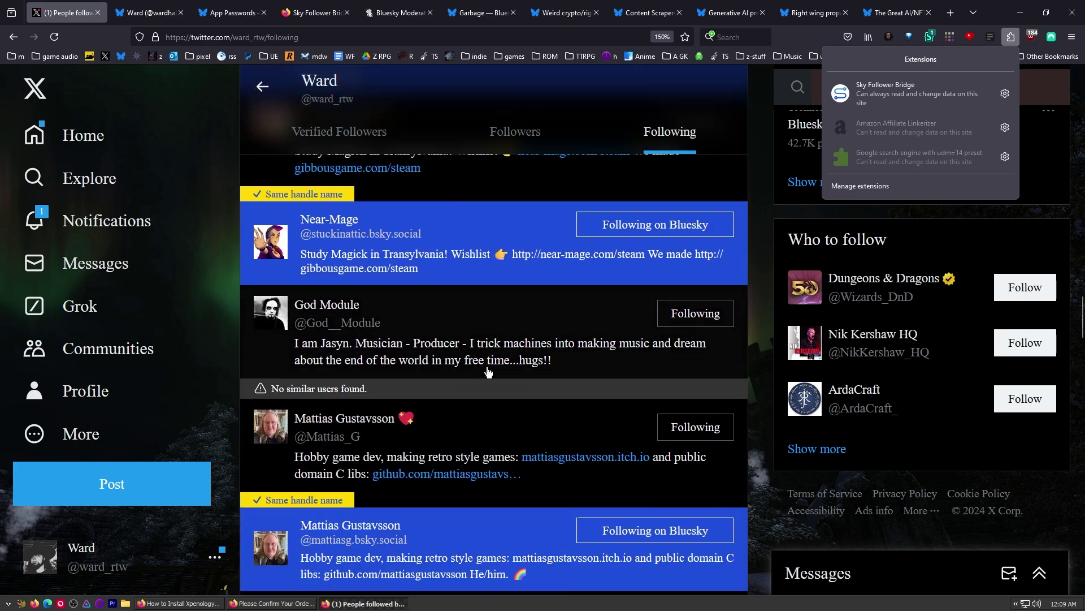
pyautogui.click(500, 405)
pyautogui.scroll(-3, 500, 405)
pyautogui.scroll(-2, 419, 411)
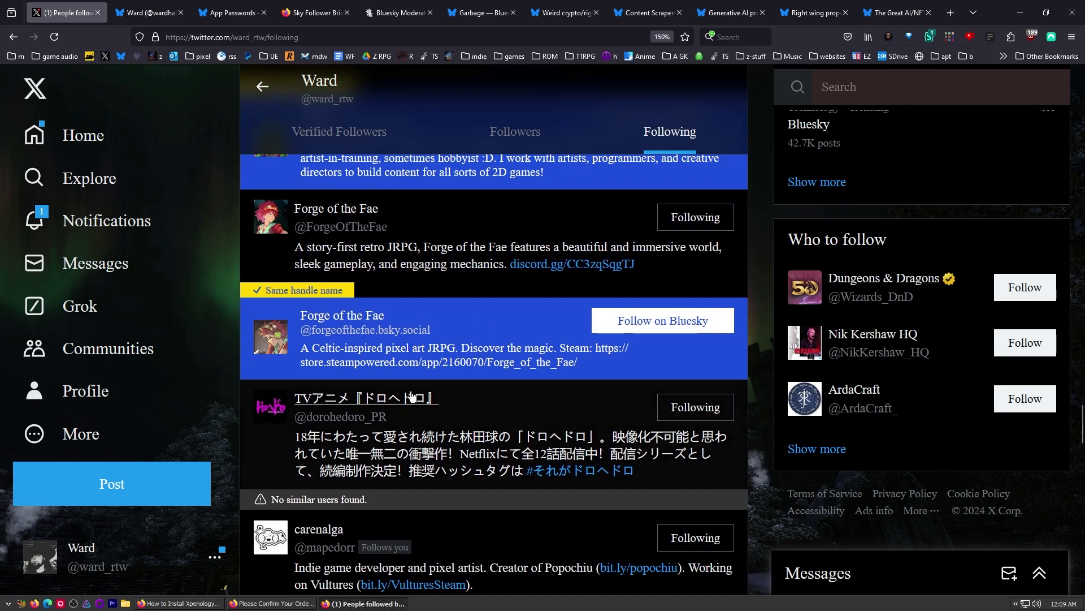
pyautogui.moveTo(266, 220)
pyautogui.click(666, 334)
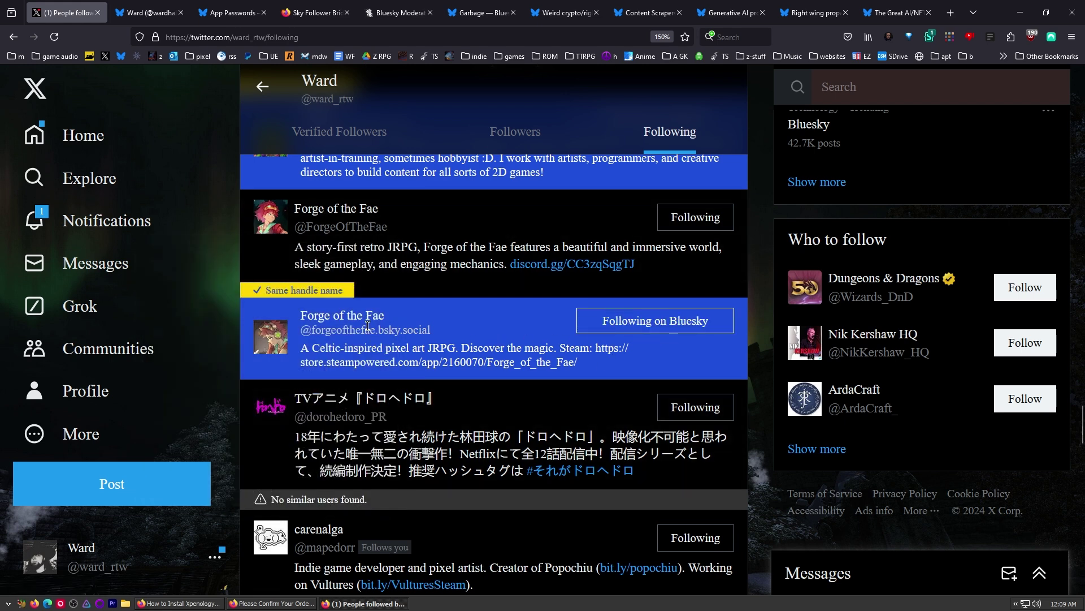
pyautogui.scroll(-5, 490, 392)
pyautogui.click(490, 392)
pyautogui.scroll(-10, 488, 399)
pyautogui.scroll(-15, 487, 407)
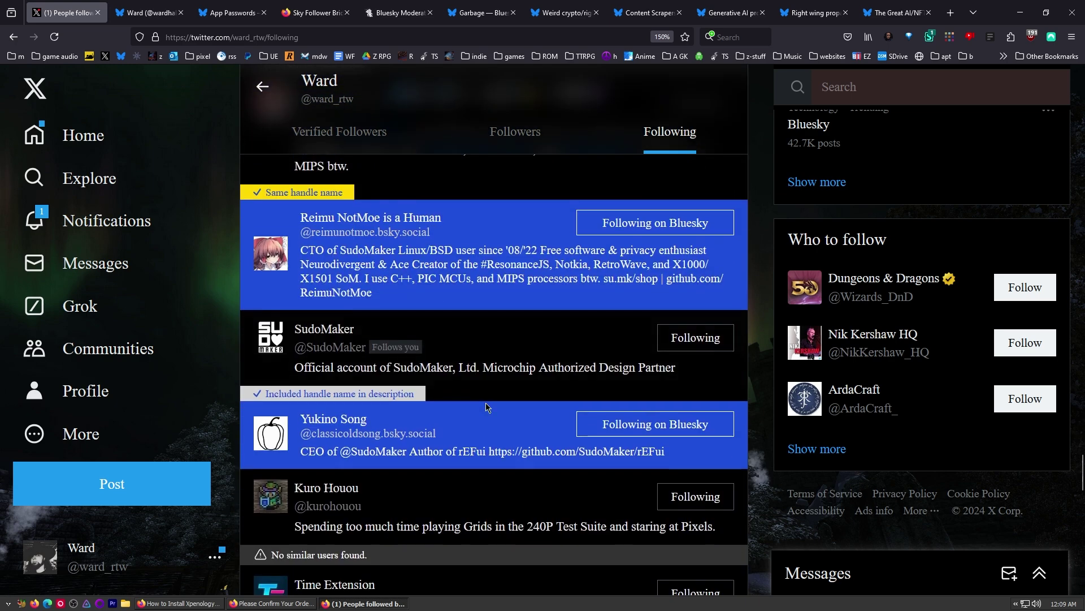
pyautogui.scroll(-10, 487, 407)
pyautogui.scroll(-3, 481, 408)
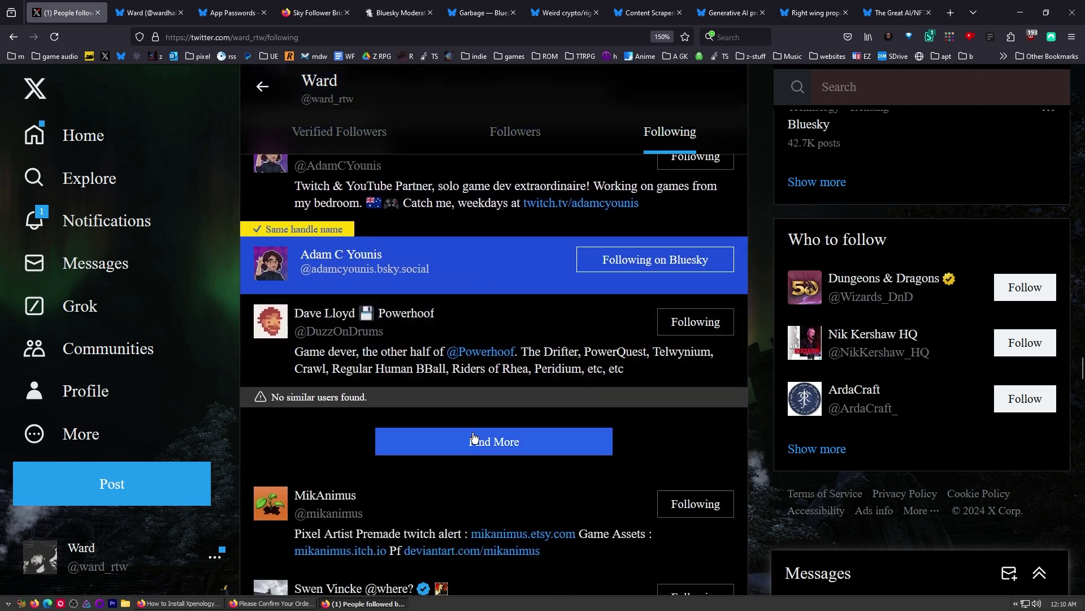
pyautogui.click(474, 439)
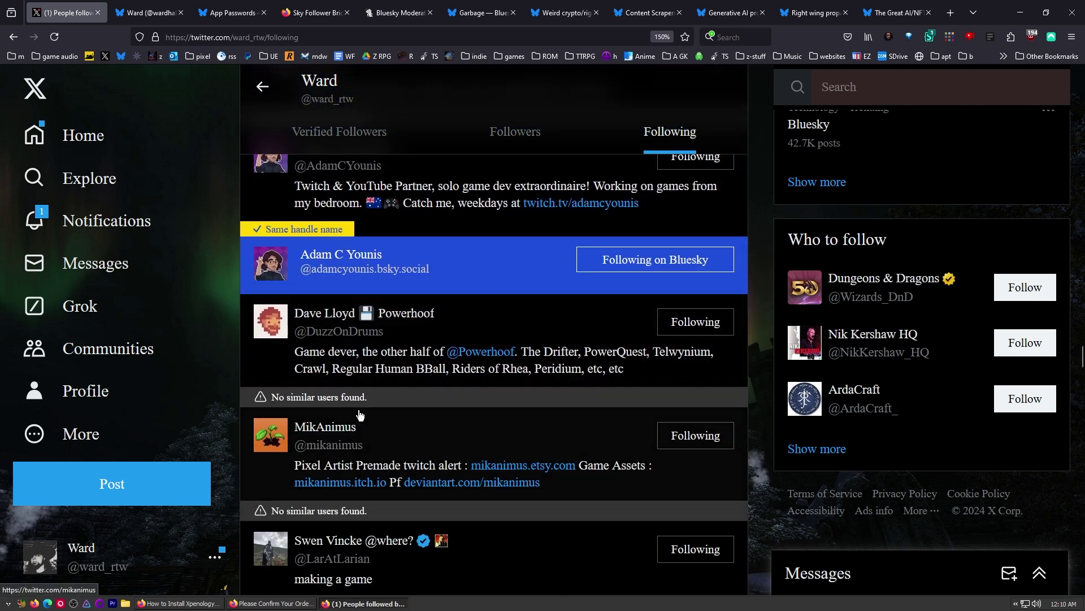
pyautogui.scroll(-6, 441, 459)
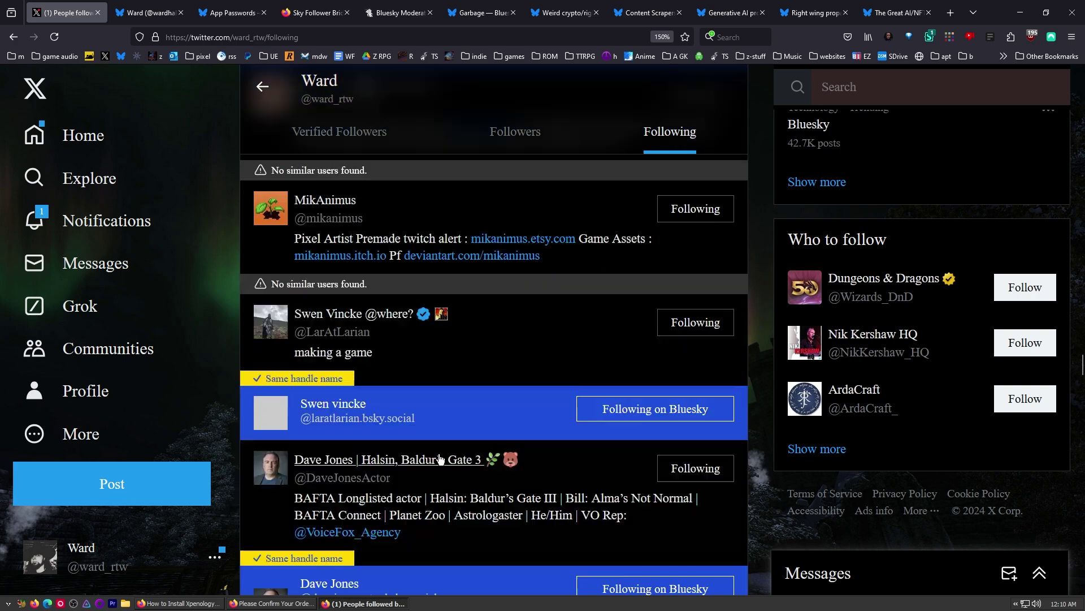
pyautogui.scroll(-5, 441, 459)
# Step: Close the X tab and review your Bluesky Following list, topped by Forge of the Fae
pyautogui.middleClick(77, 14)
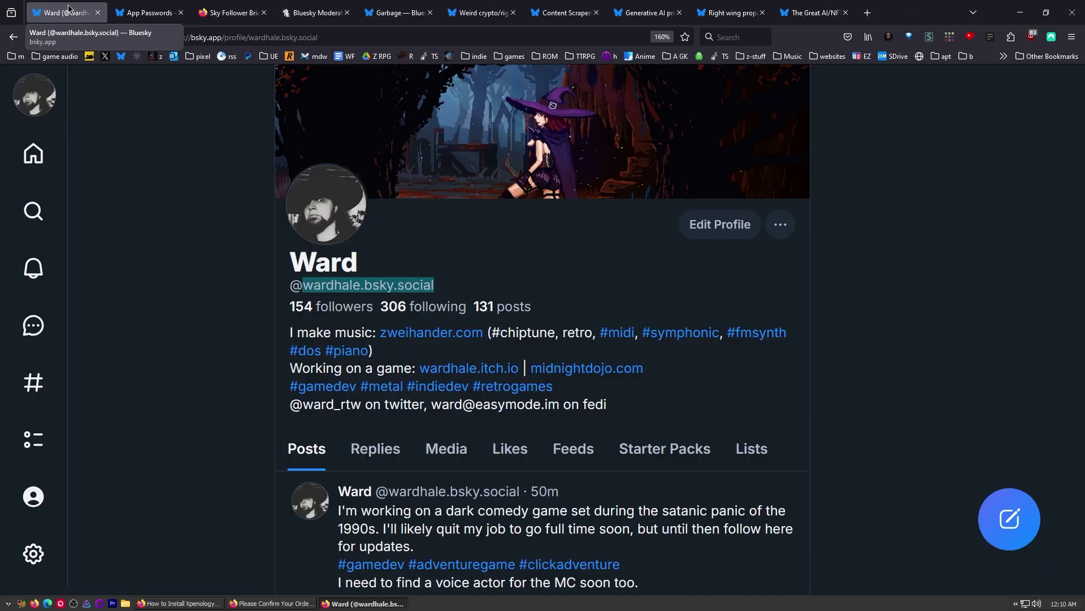
pyautogui.click(402, 308)
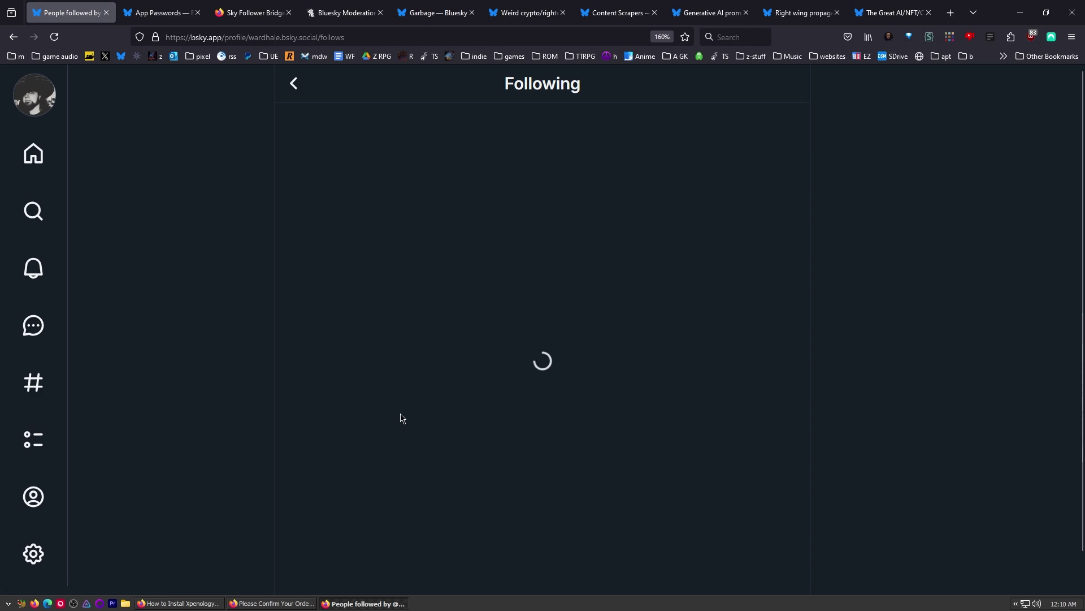
pyautogui.scroll(-14, 169, 303)
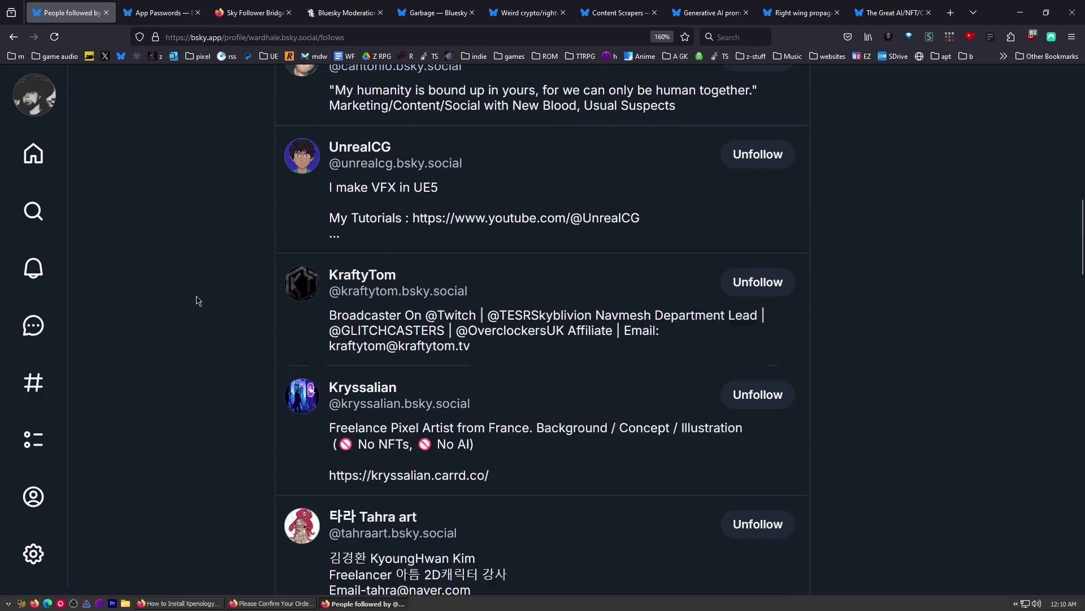
pyautogui.scroll(-8, 201, 329)
pyautogui.scroll(20, 209, 501)
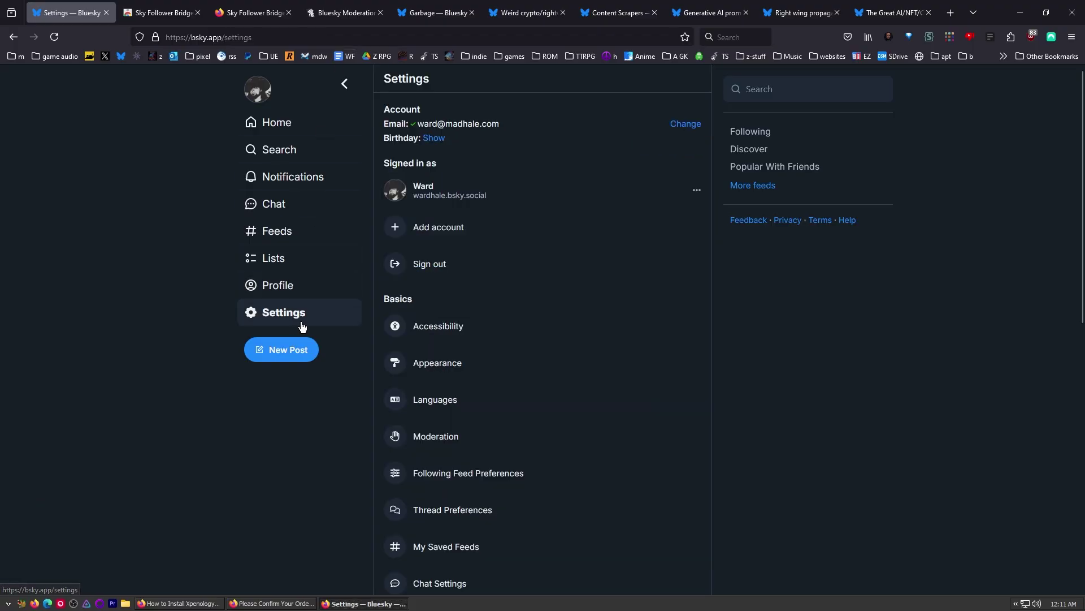
# Step: From Moderation settings, open the 'Add muted words and tags' editor and close it again
pyautogui.click(476, 446)
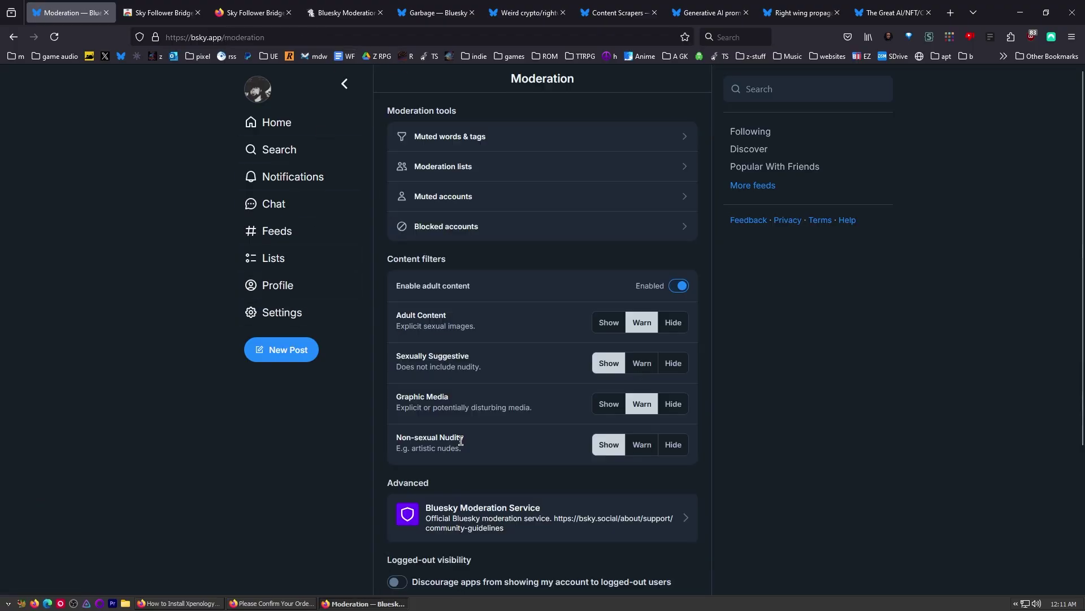
pyautogui.scroll(-2, 453, 258)
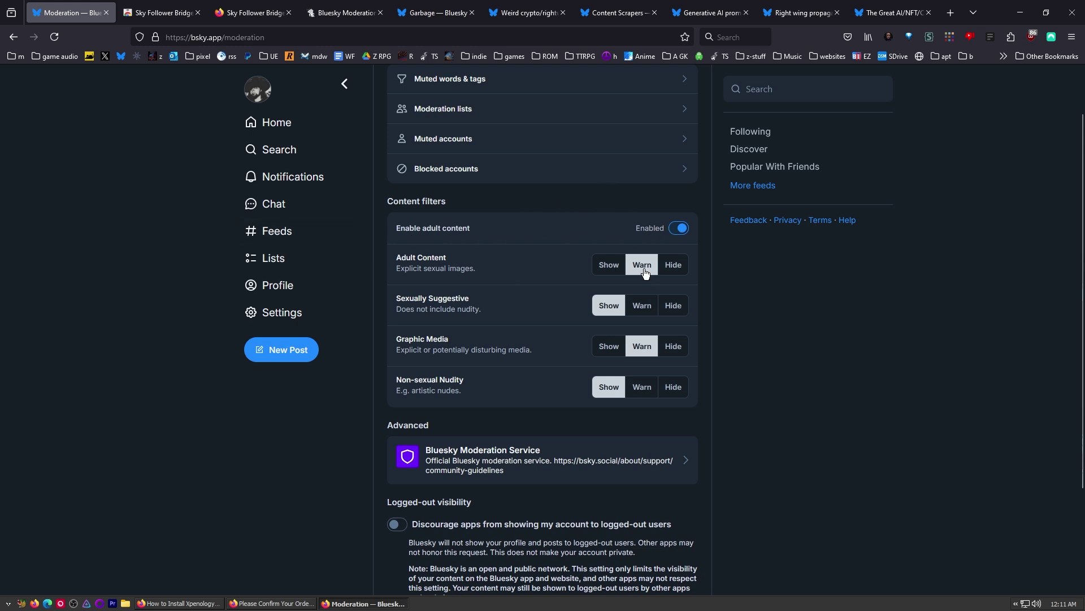
pyautogui.scroll(2, 642, 268)
pyautogui.click(513, 147)
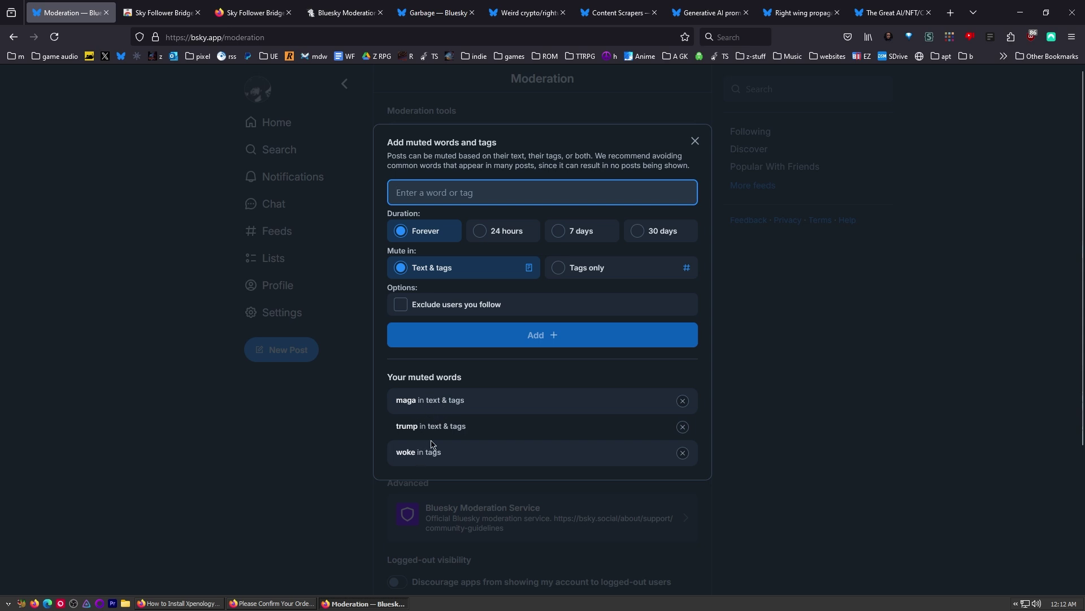
pyautogui.click(694, 141)
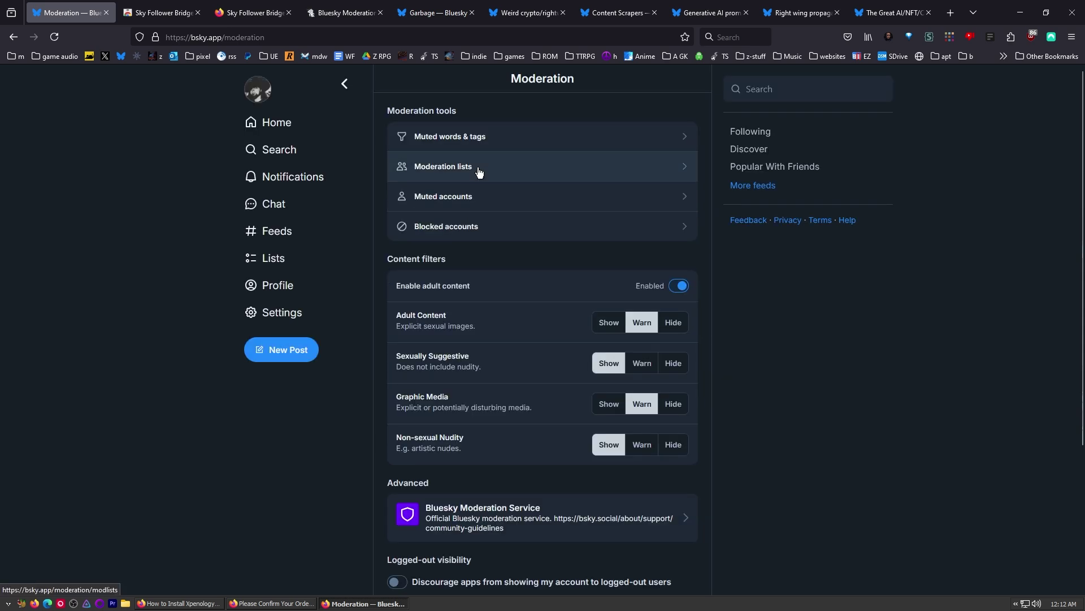
# Step: Go to the Moderation lists page to reach the 'Weird crypto/rightwing accounts.' list
pyautogui.click(479, 171)
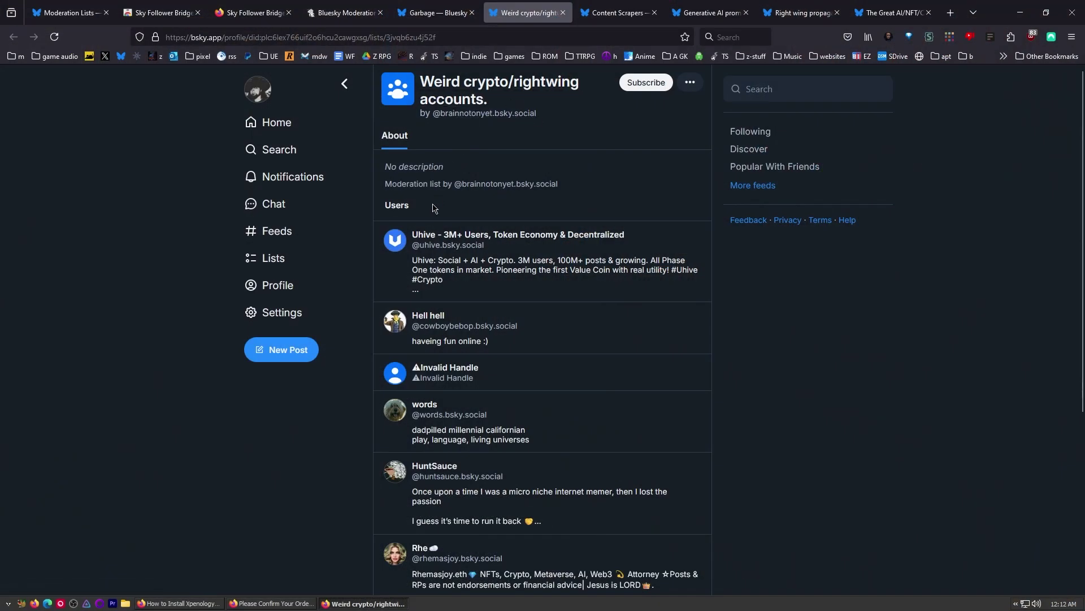
pyautogui.click(659, 86)
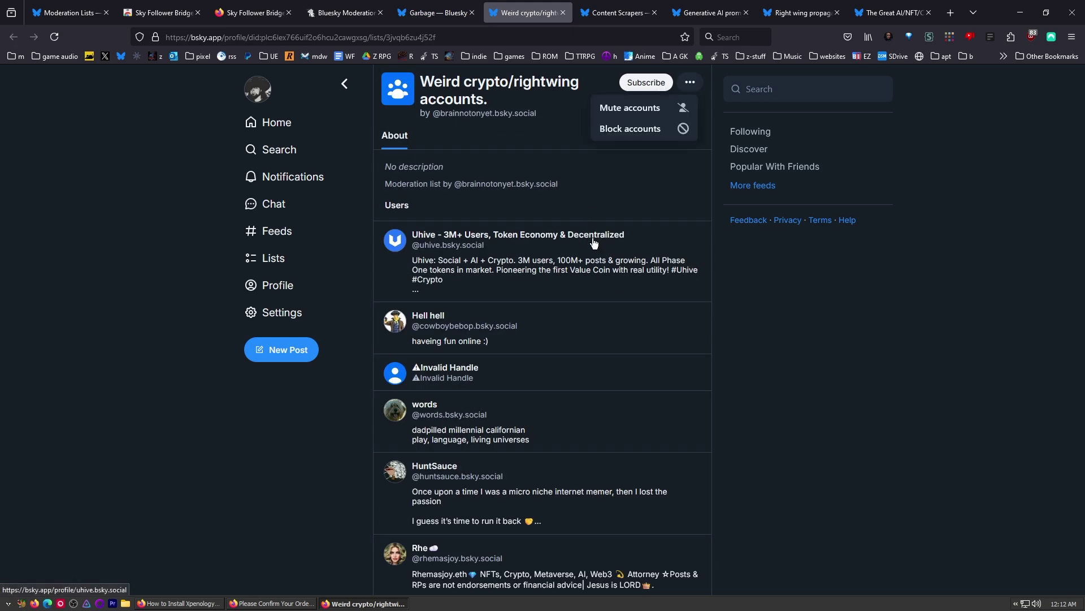
pyautogui.moveTo(624, 288); pyautogui.dragTo(504, 417)
pyautogui.scroll(-3, 452, 339)
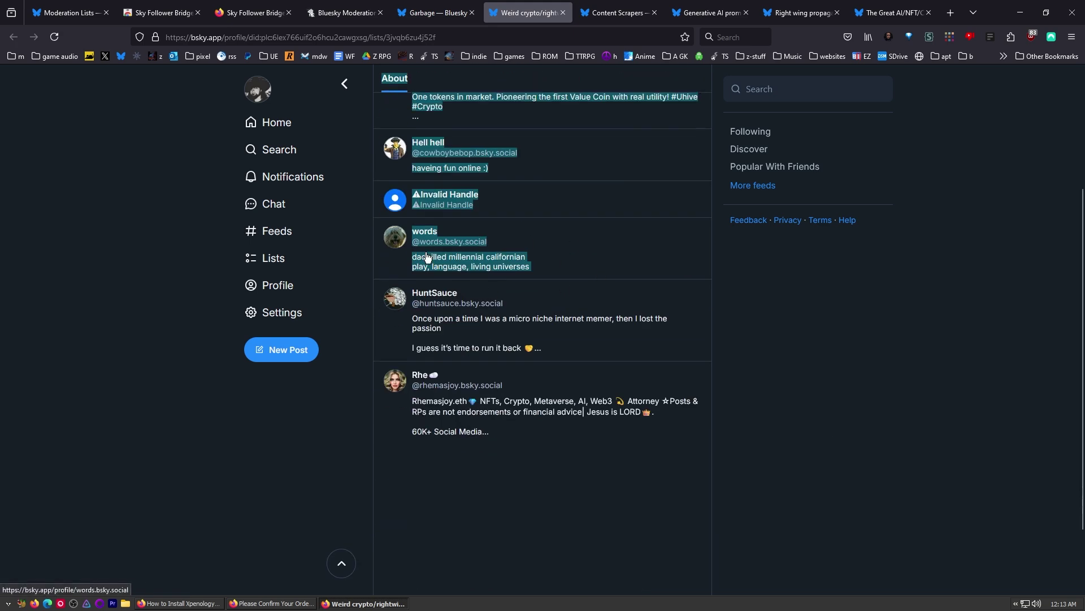
pyautogui.scroll(3, 639, 411)
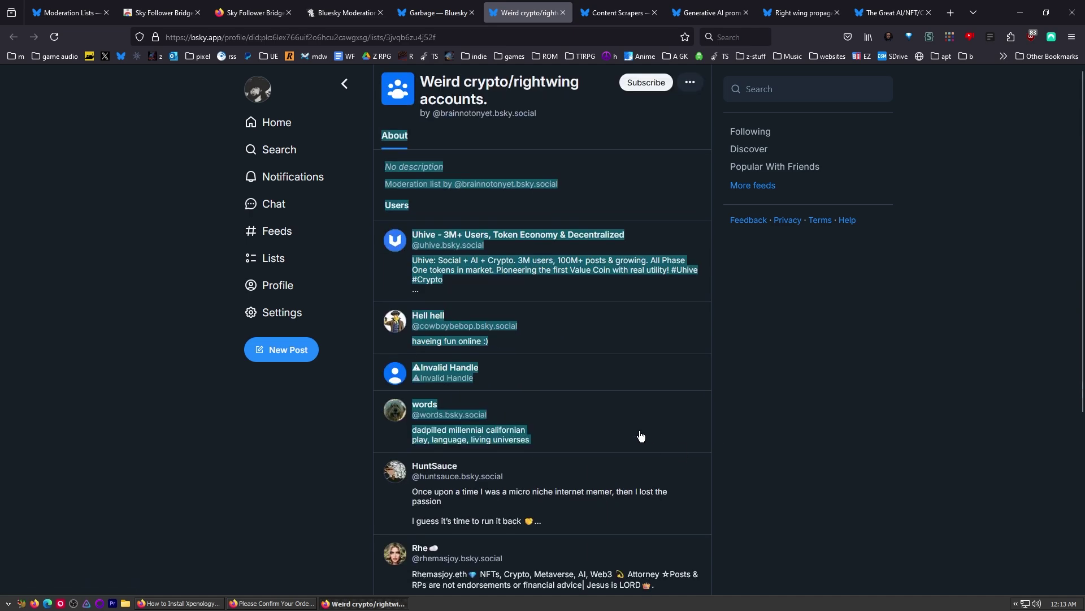
pyautogui.click(656, 88)
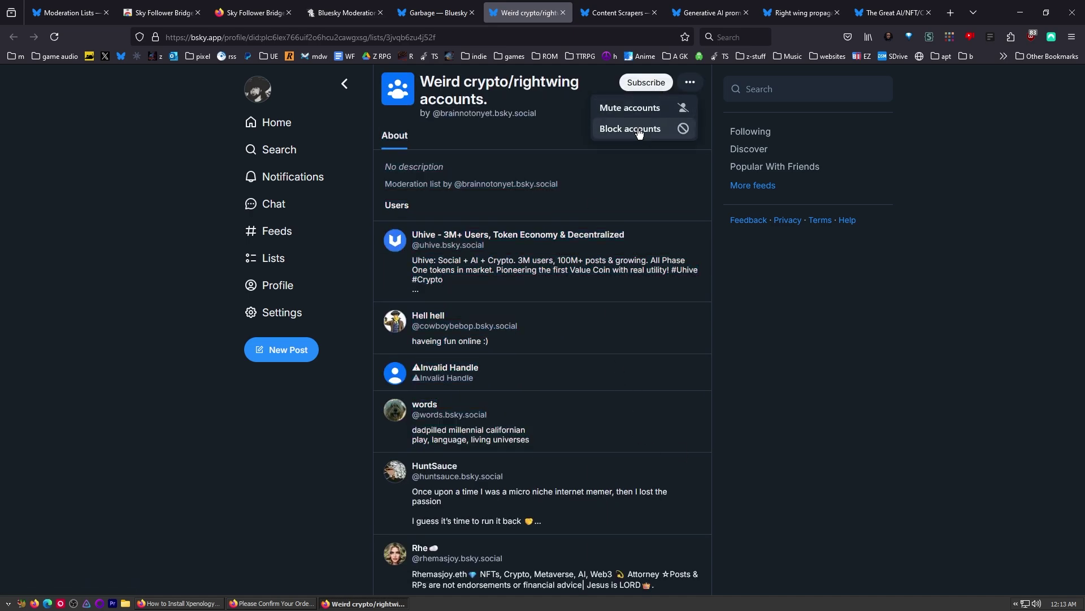
pyautogui.click(640, 111)
pyautogui.click(646, 342)
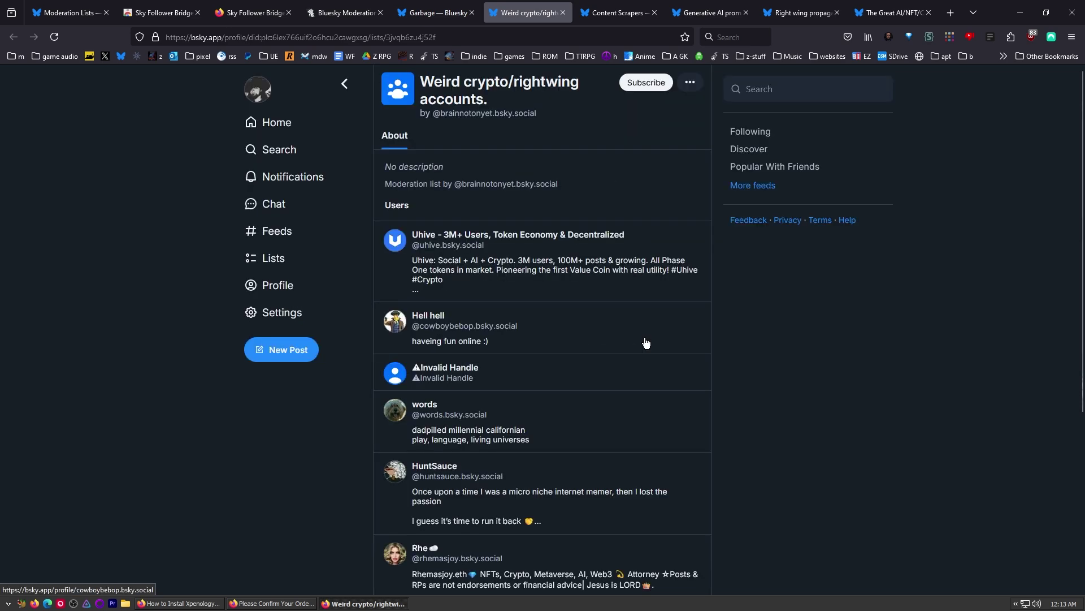
# Step: Open the Content Scrapers list and inspect one member's profile in a separate tab
pyautogui.click(628, 5)
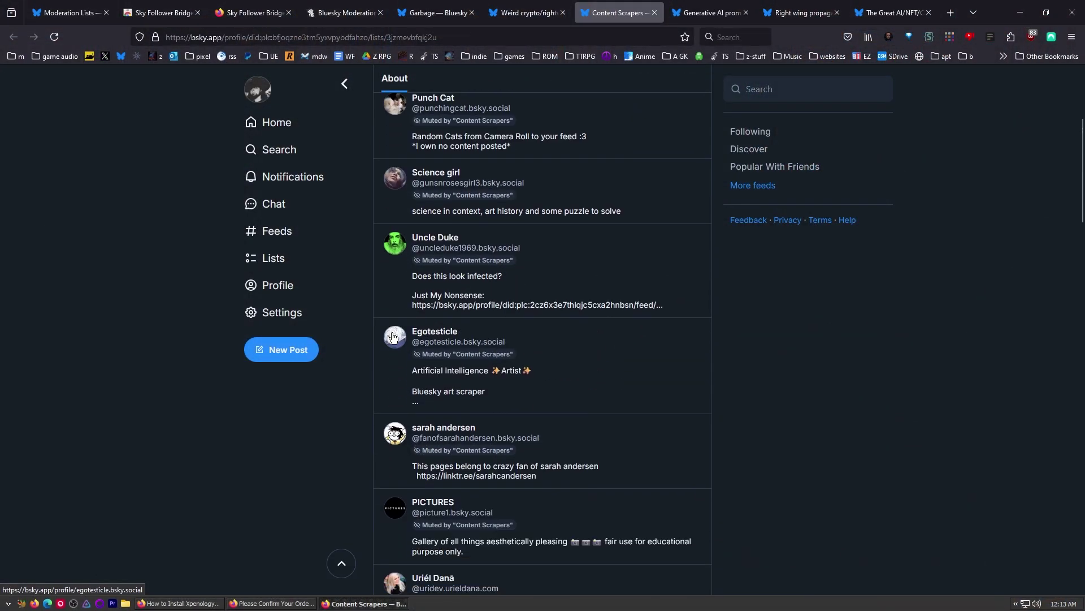
pyautogui.middleClick(394, 343)
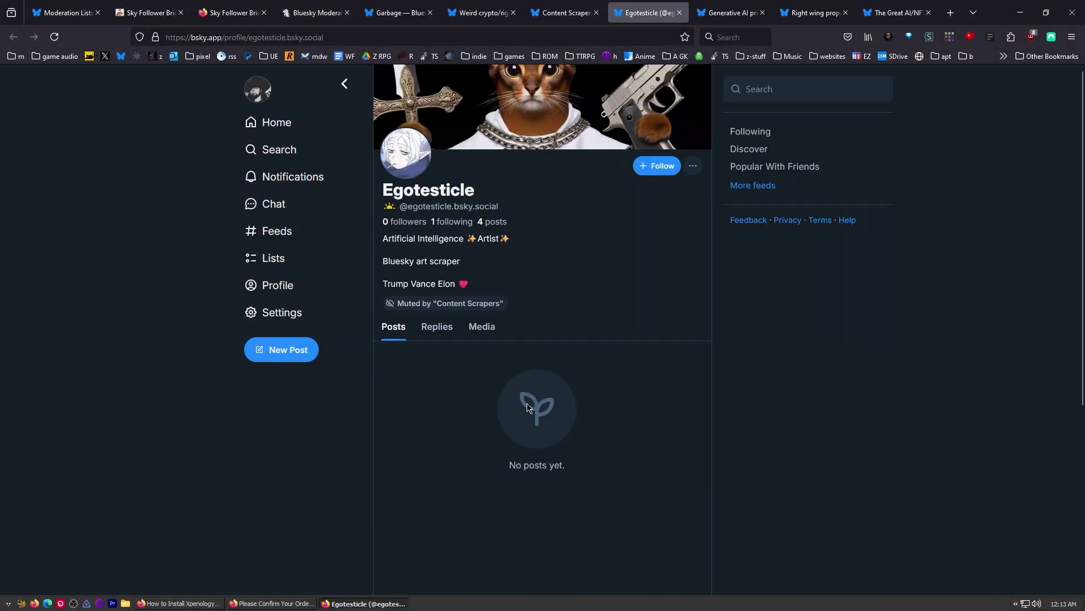
pyautogui.scroll(-2, 542, 428)
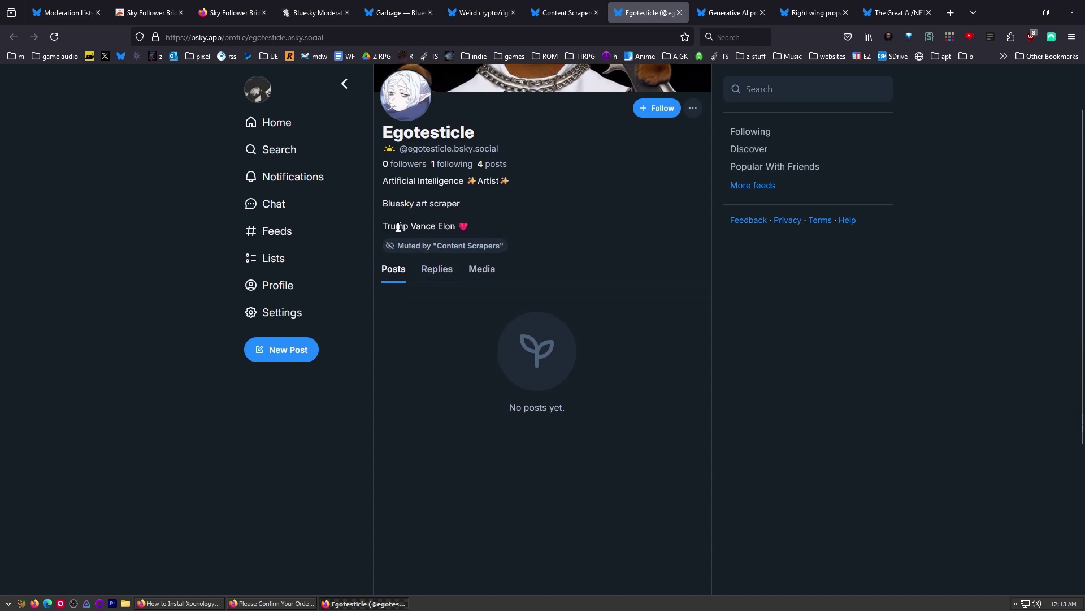
pyautogui.moveTo(398, 227); pyautogui.dragTo(450, 238)
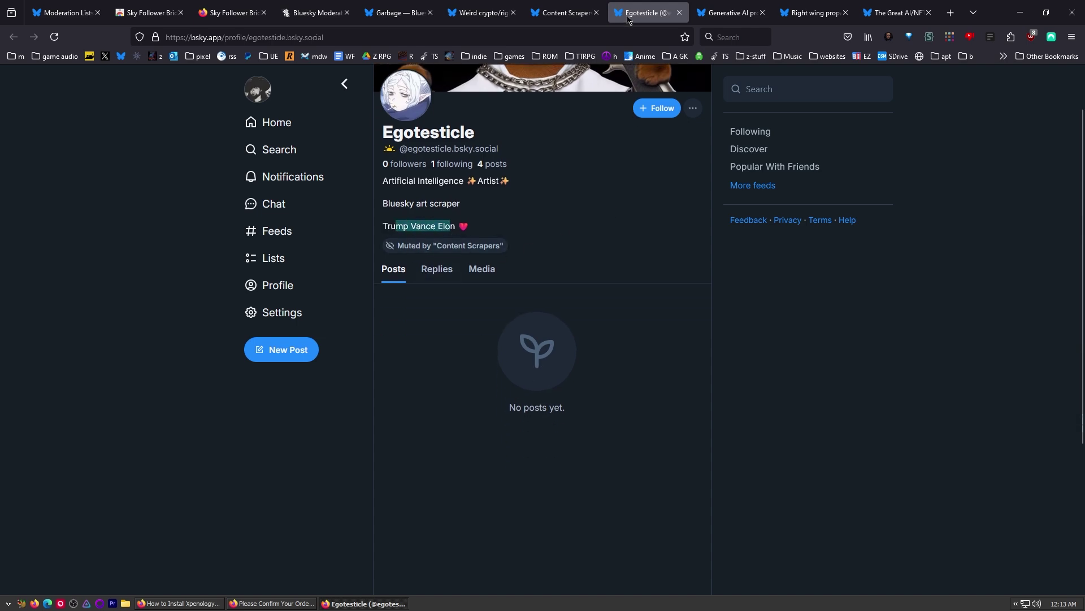
pyautogui.middleClick(628, 20)
pyautogui.scroll(6, 656, 170)
# Step: Unmute the Content Scrapers list and block its accounts instead, then go to the Generative AI prompters list
pyautogui.click(691, 82)
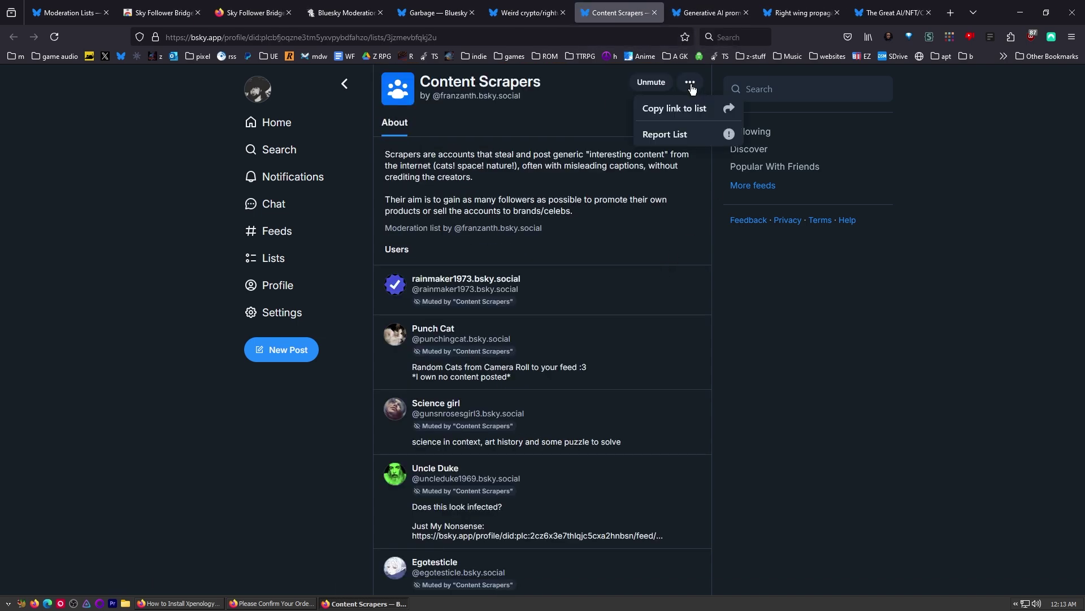
pyautogui.click(650, 90)
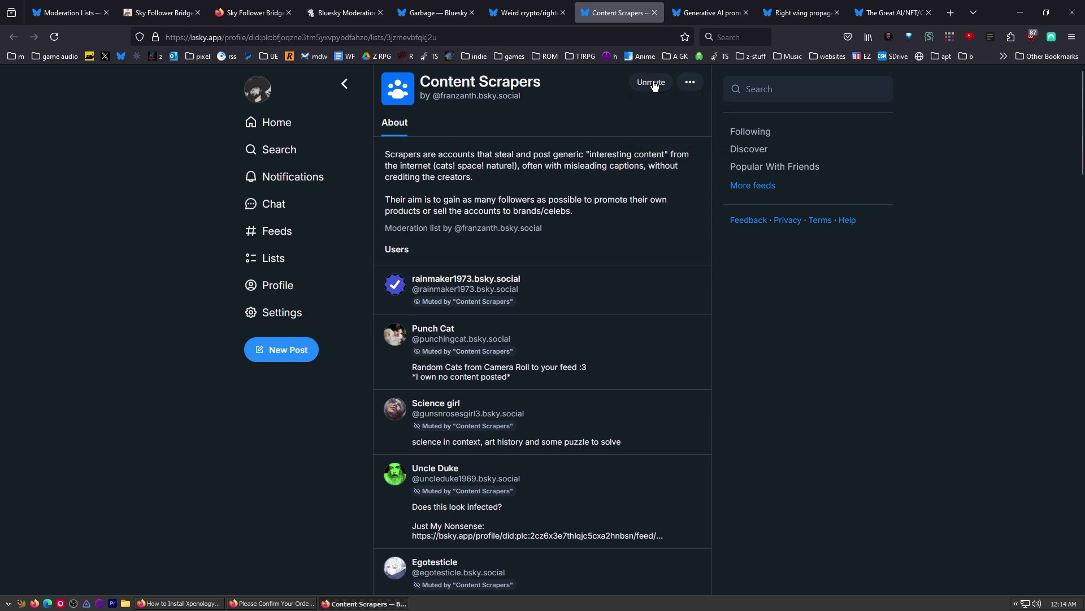
pyautogui.click(656, 91)
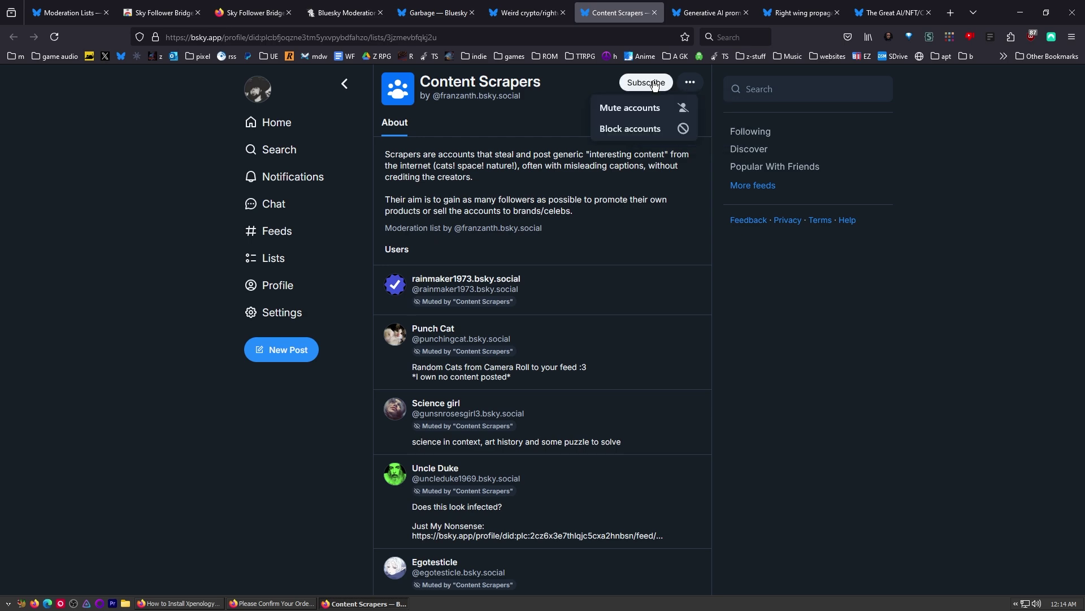
pyautogui.click(620, 131)
pyautogui.click(614, 331)
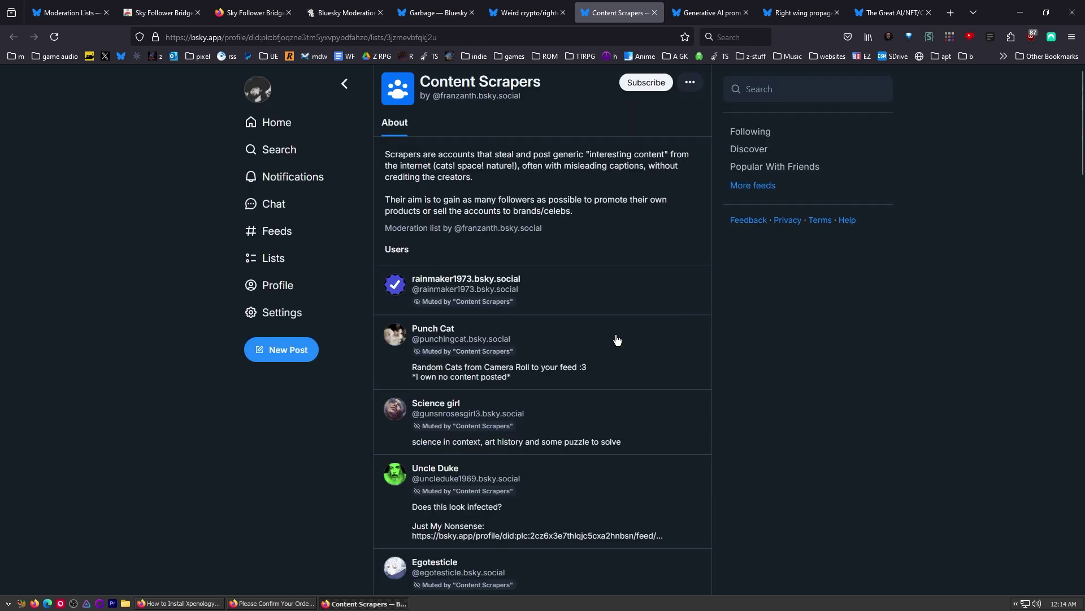
pyautogui.click(708, 13)
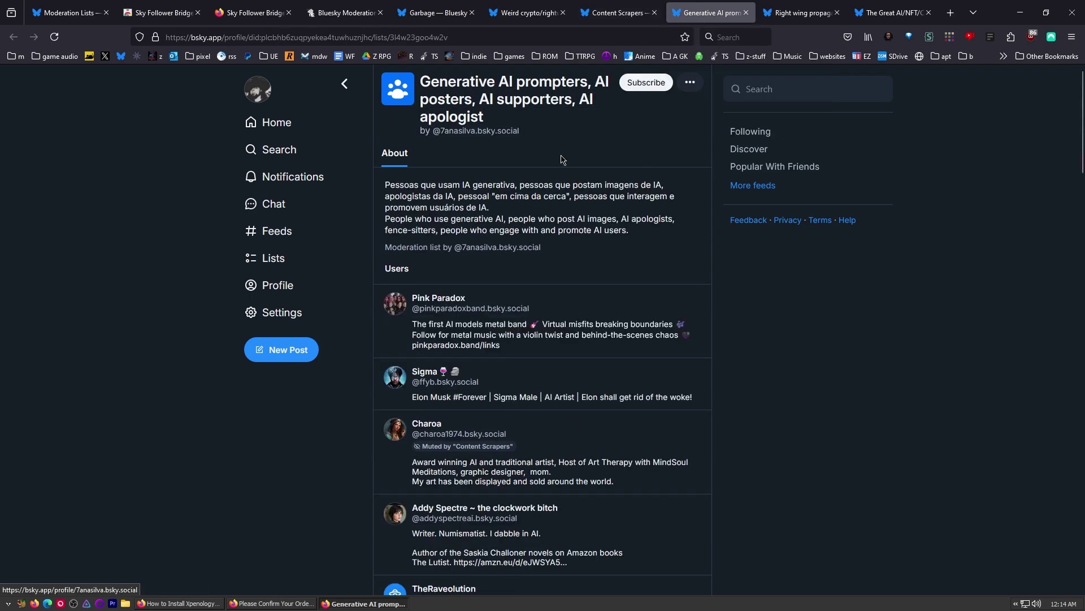
# Step: Block all Generative AI prompters accounts instead of muting, then go to the Right wing propaganda list
pyautogui.scroll(-4, 466, 384)
pyautogui.scroll(-17, 465, 384)
pyautogui.middleClick(800, 539)
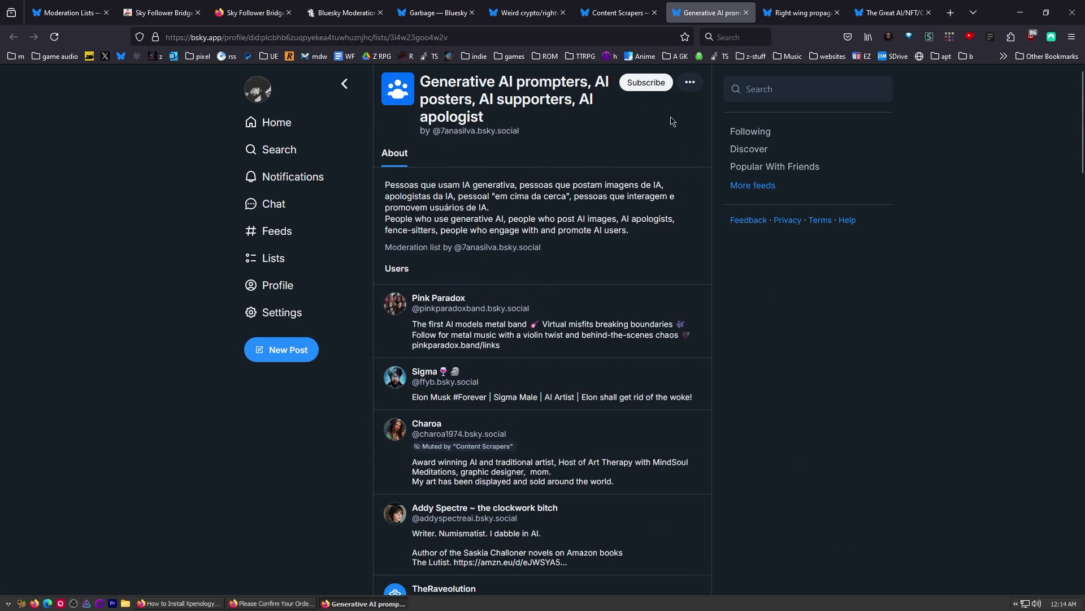
pyautogui.click(646, 83)
pyautogui.click(667, 106)
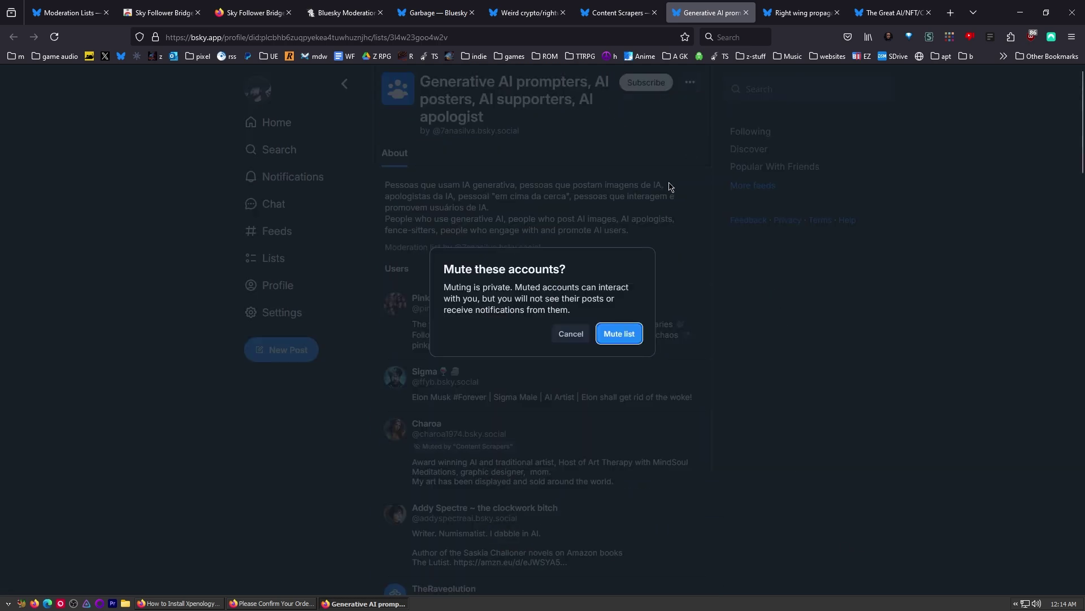
pyautogui.click(585, 337)
pyautogui.click(644, 84)
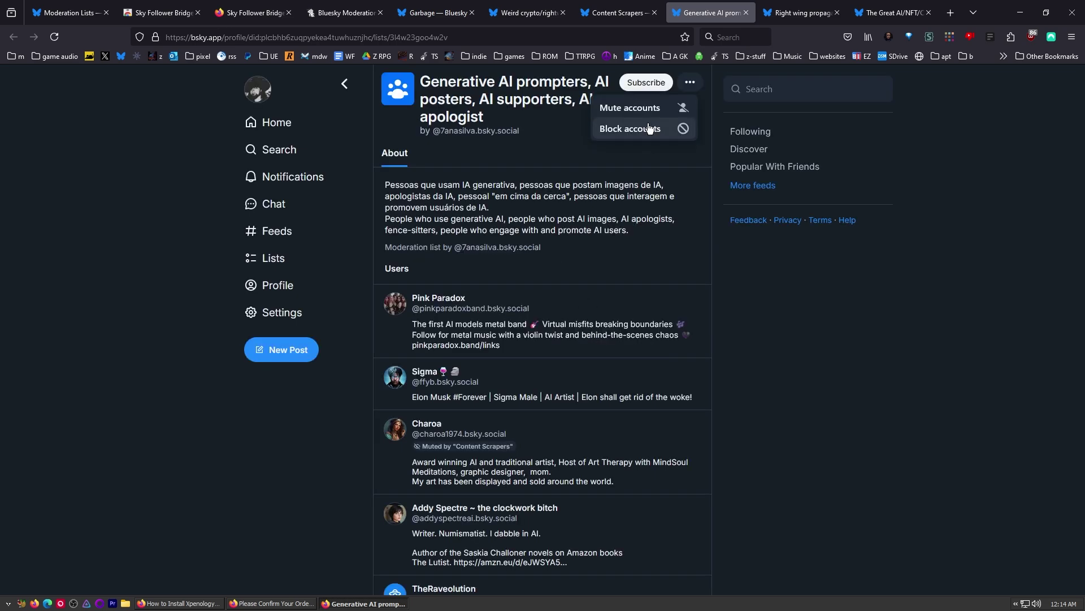
pyautogui.click(648, 127)
pyautogui.click(632, 337)
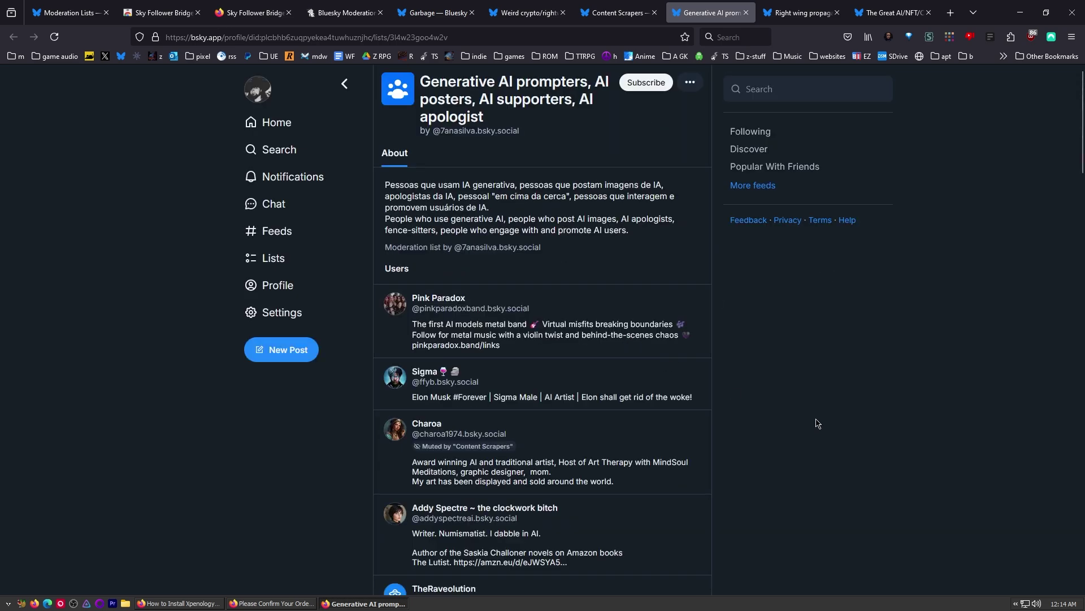
pyautogui.click(783, 18)
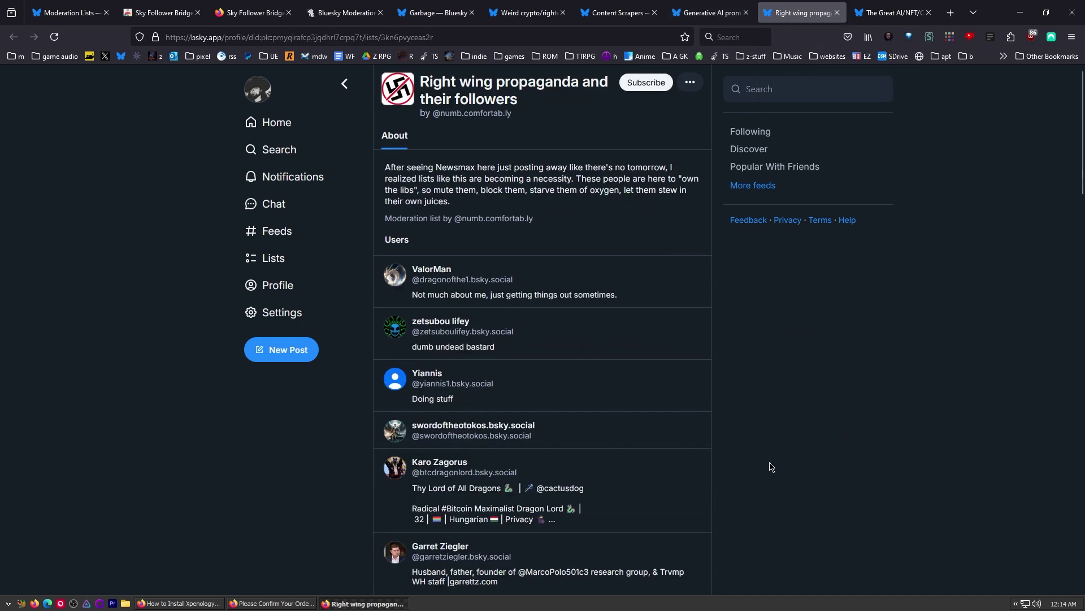
# Step: Close the Right wing propaganda tab and mute The Great AI/NFT/CRYPTO Cull list, then browse its members
pyautogui.hotkey('ctrl', 'w')
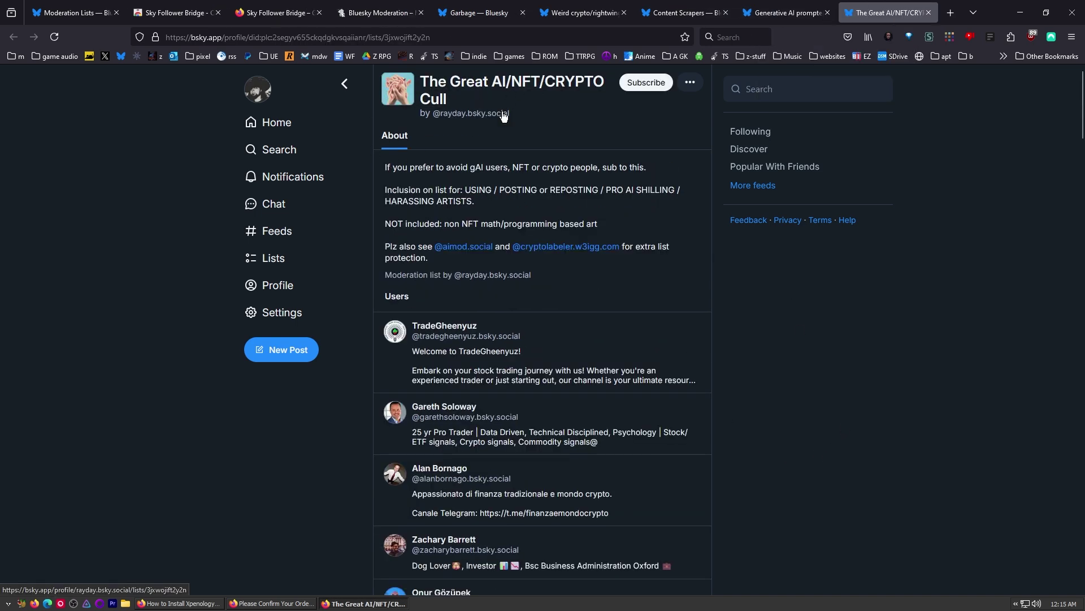
pyautogui.scroll(-3, 609, 133)
pyautogui.scroll(4, 682, 137)
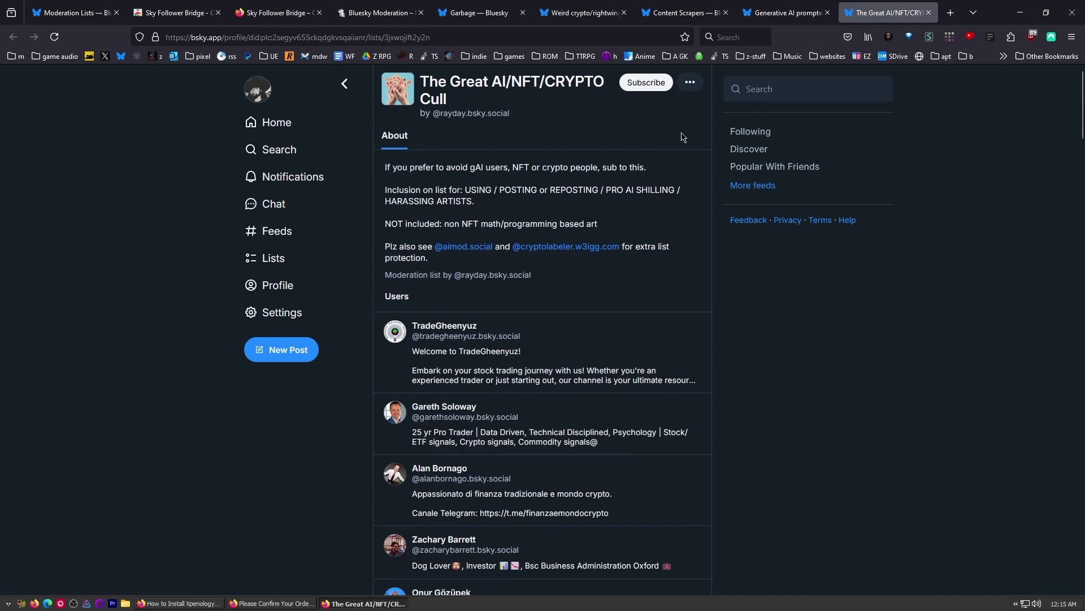
pyautogui.click(659, 81)
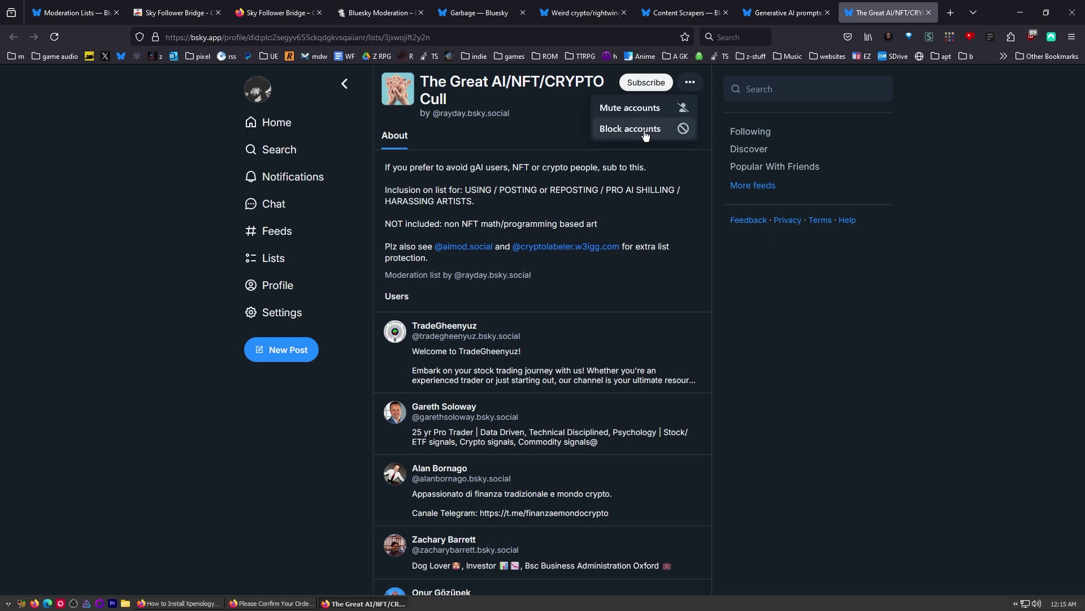
pyautogui.click(649, 109)
pyautogui.click(616, 345)
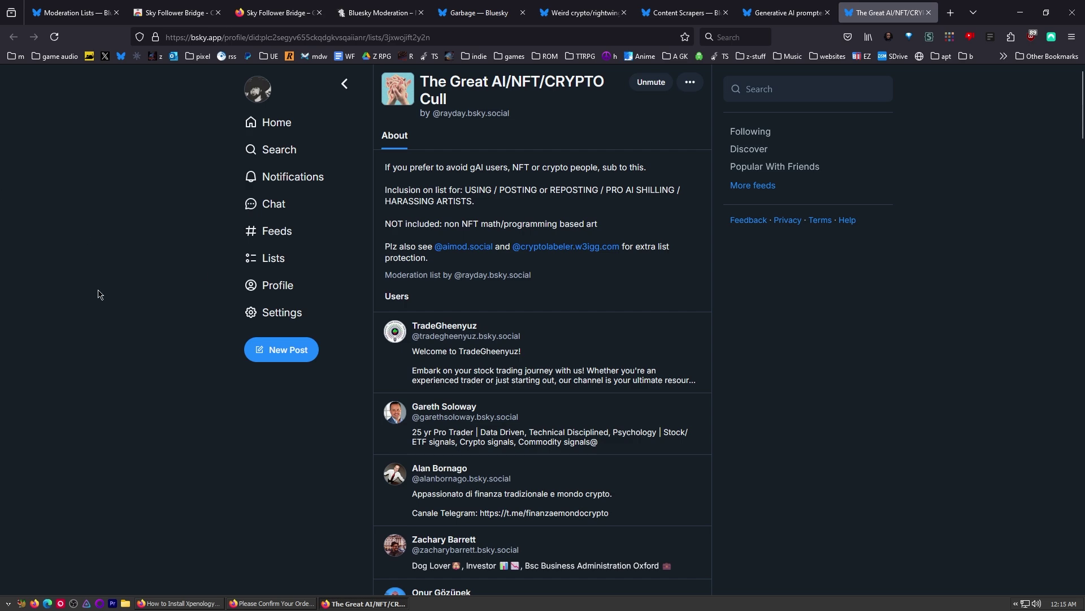
pyautogui.scroll(-15, 395, 339)
pyautogui.moveTo(404, 350)
pyautogui.scroll(-2, 624, 509)
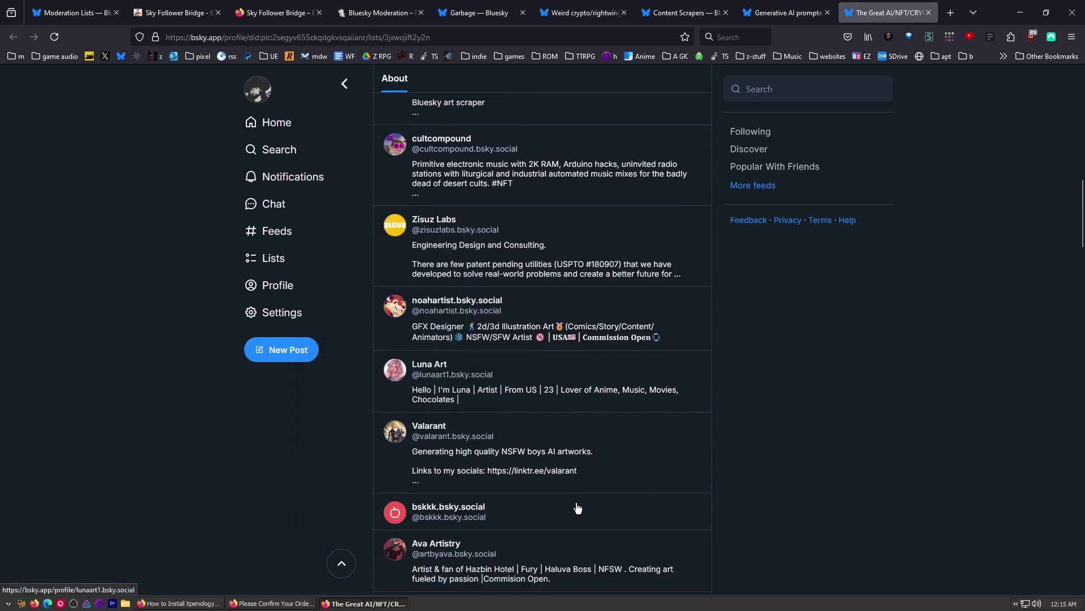